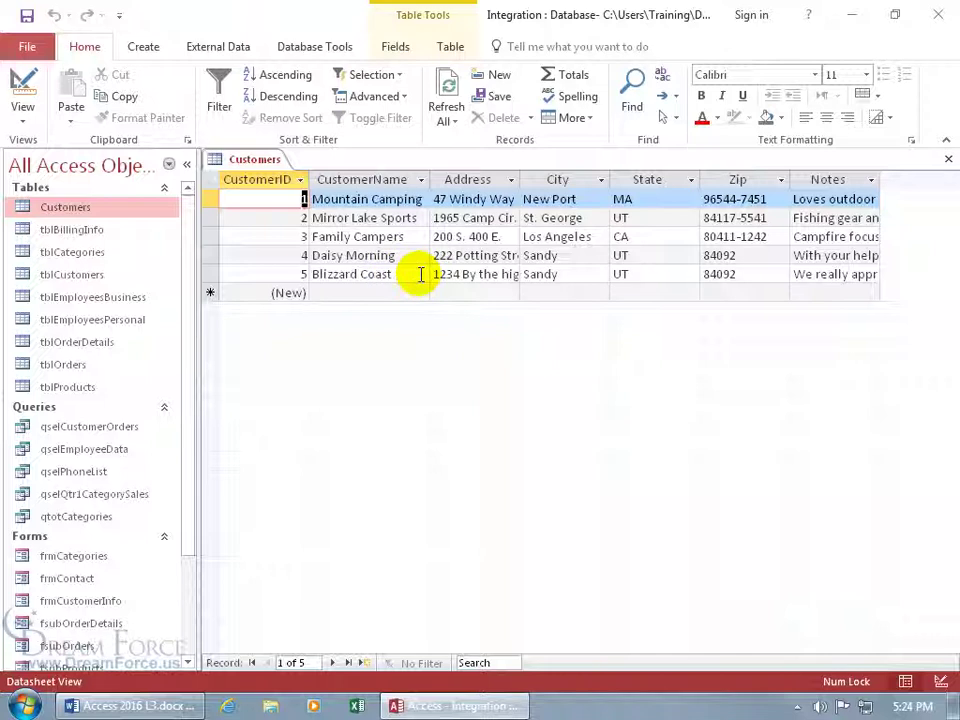
Step: Add a field named Attachment with the Attachment data type to the Customers table in Design View
right_click(266, 162)
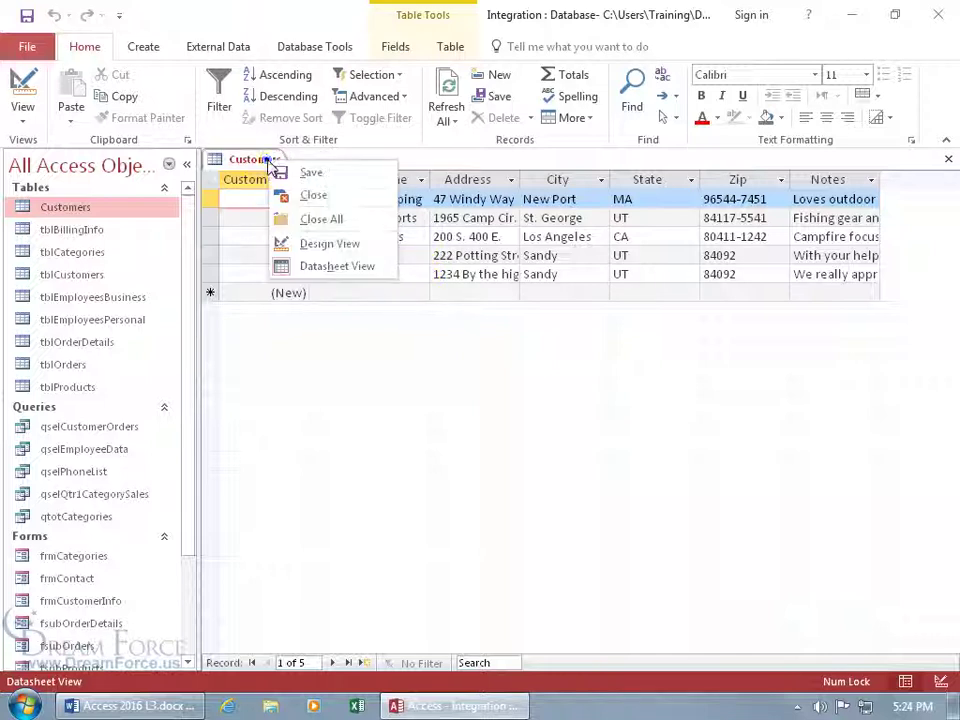
click(313, 243)
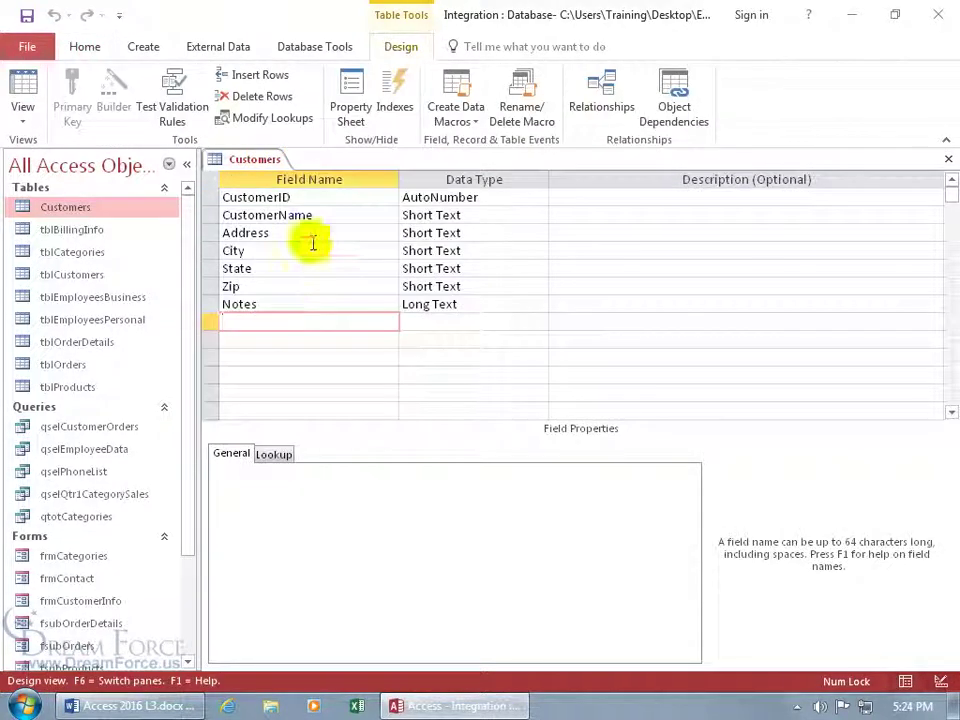
click(302, 320)
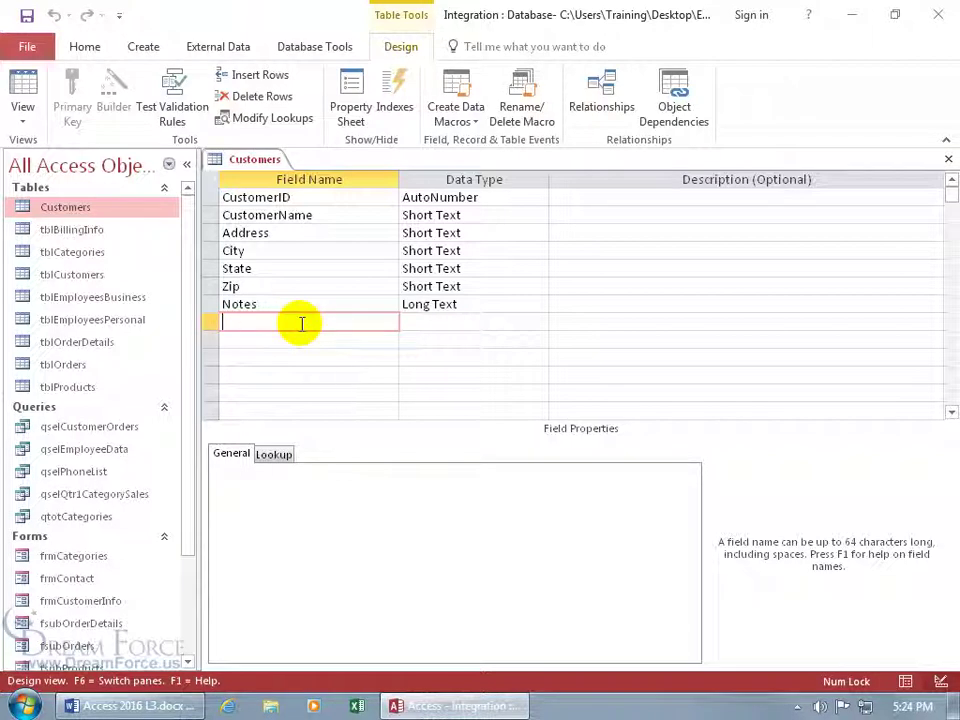
text(Attachment)
key(Tab)
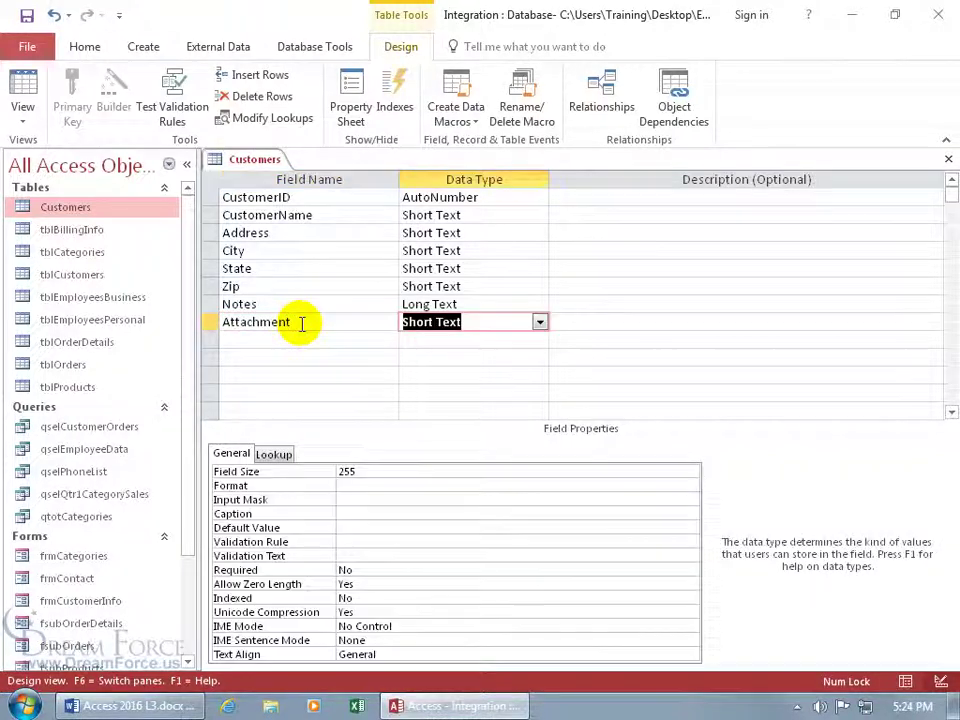
click(540, 321)
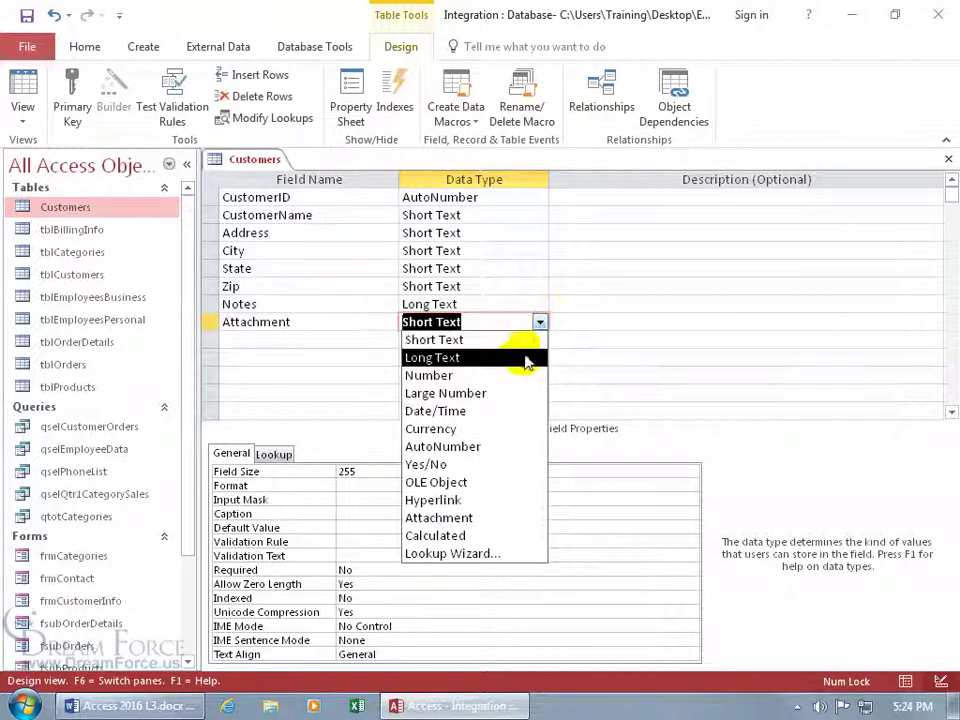
click(498, 517)
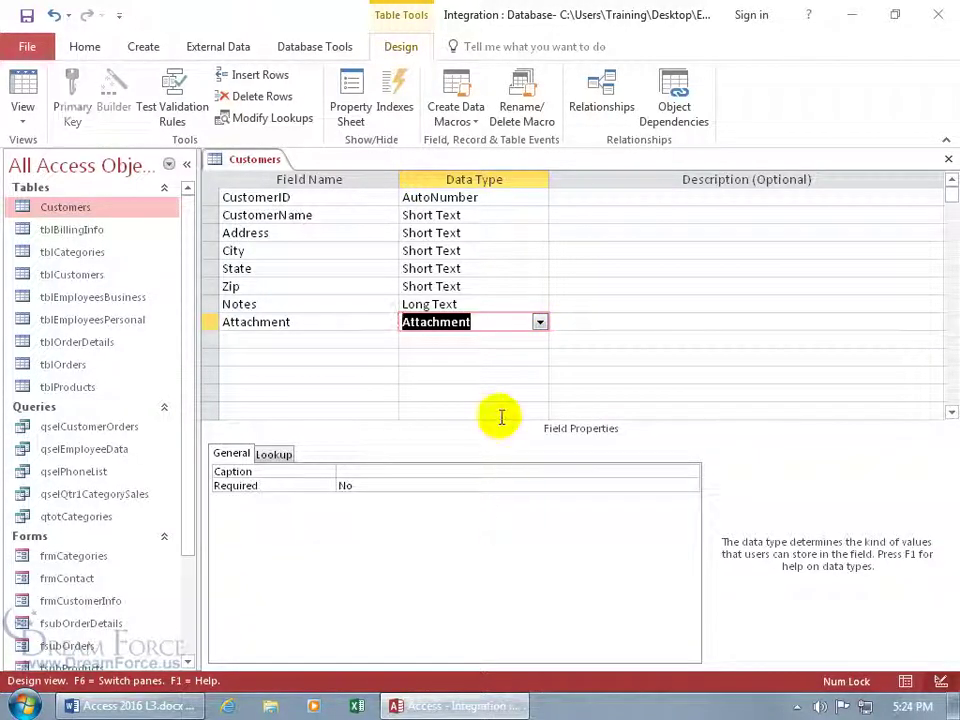
Step: Set the Attachment field's caption to Clip, and save the table while returning to Datasheet View
click(384, 468)
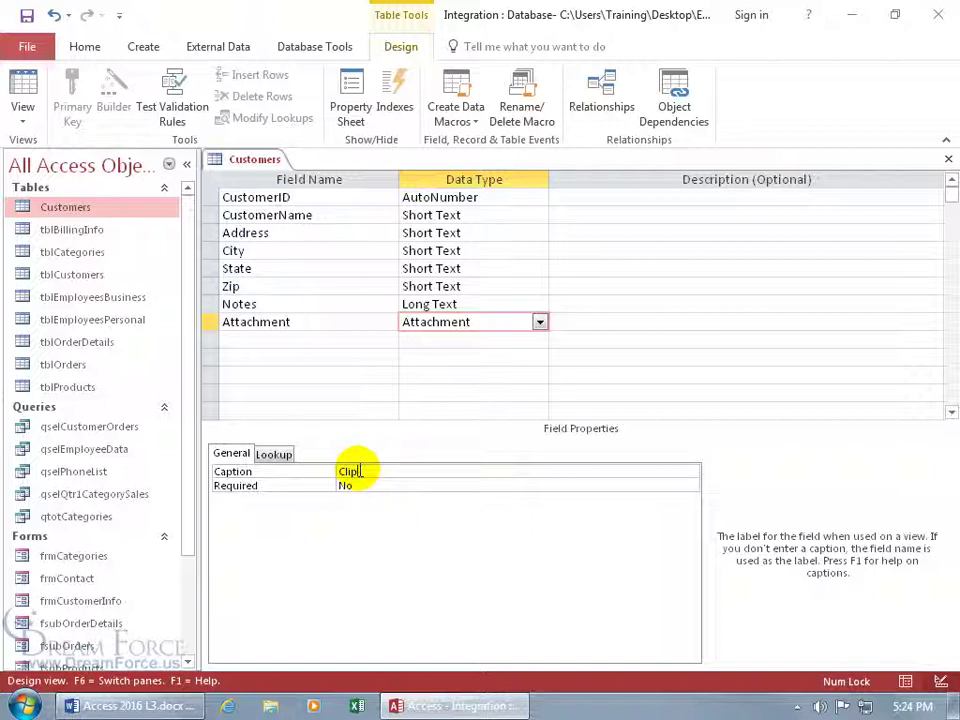
click(25, 95)
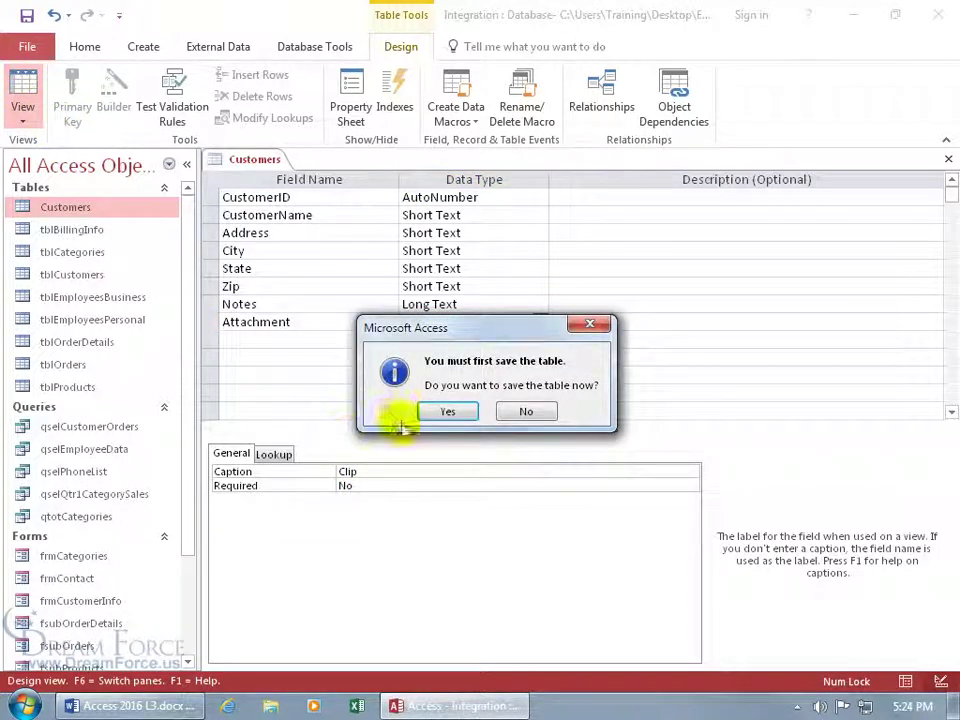
click(445, 411)
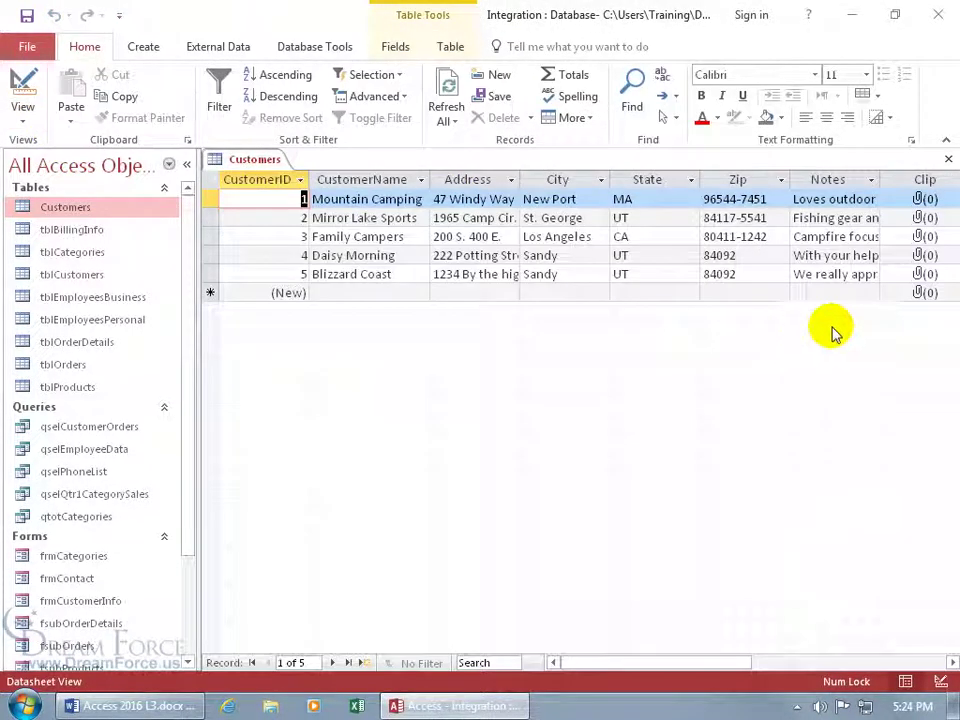
drag(729, 664, 740, 672)
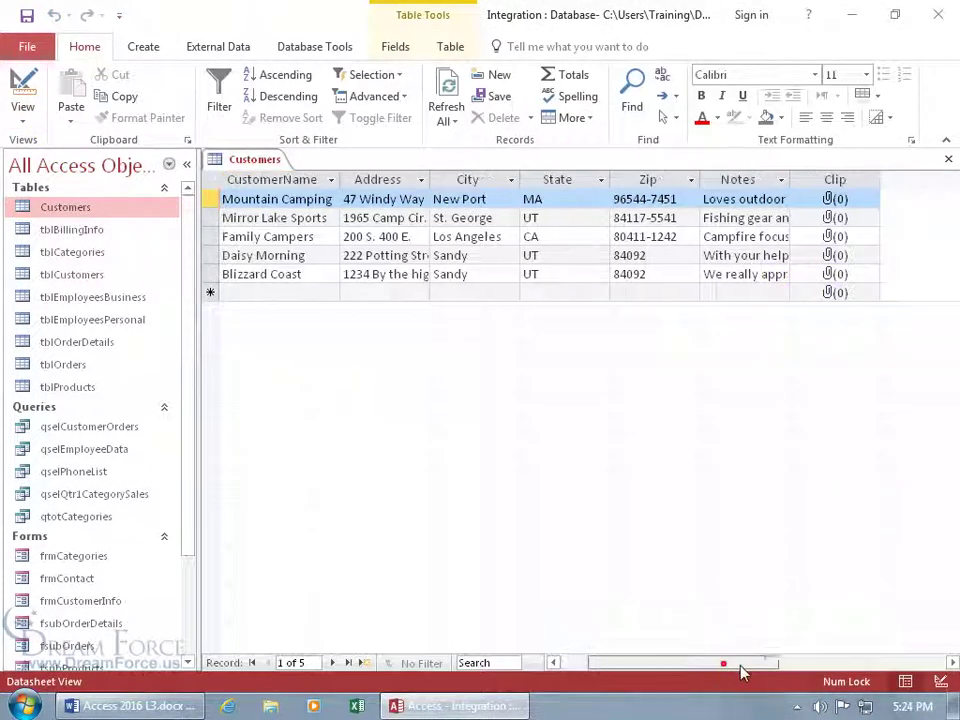
right_click(832, 198)
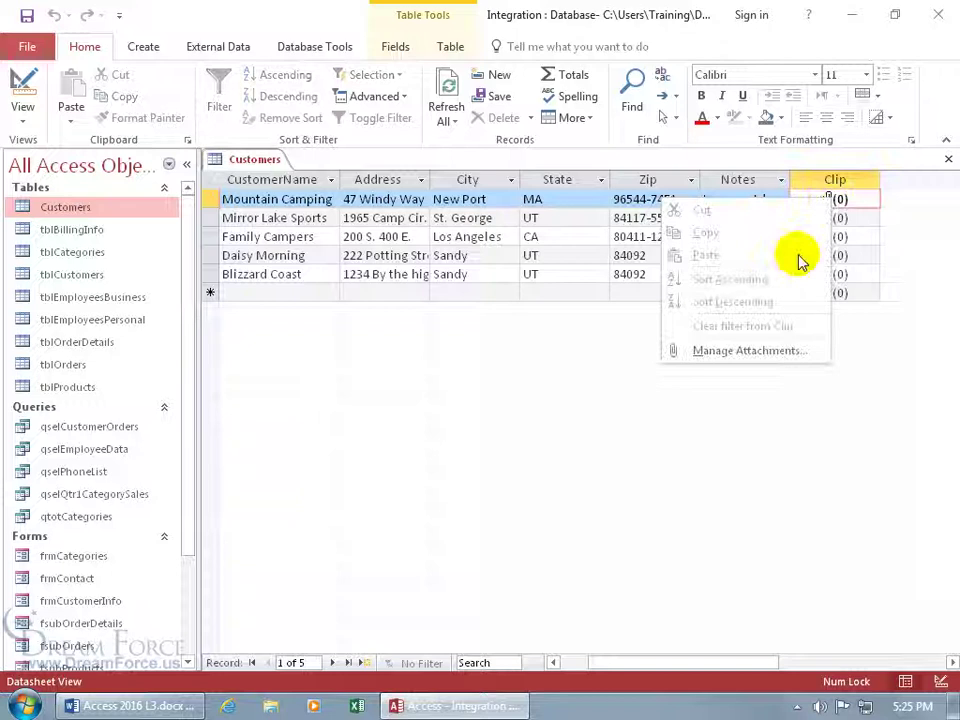
click(780, 350)
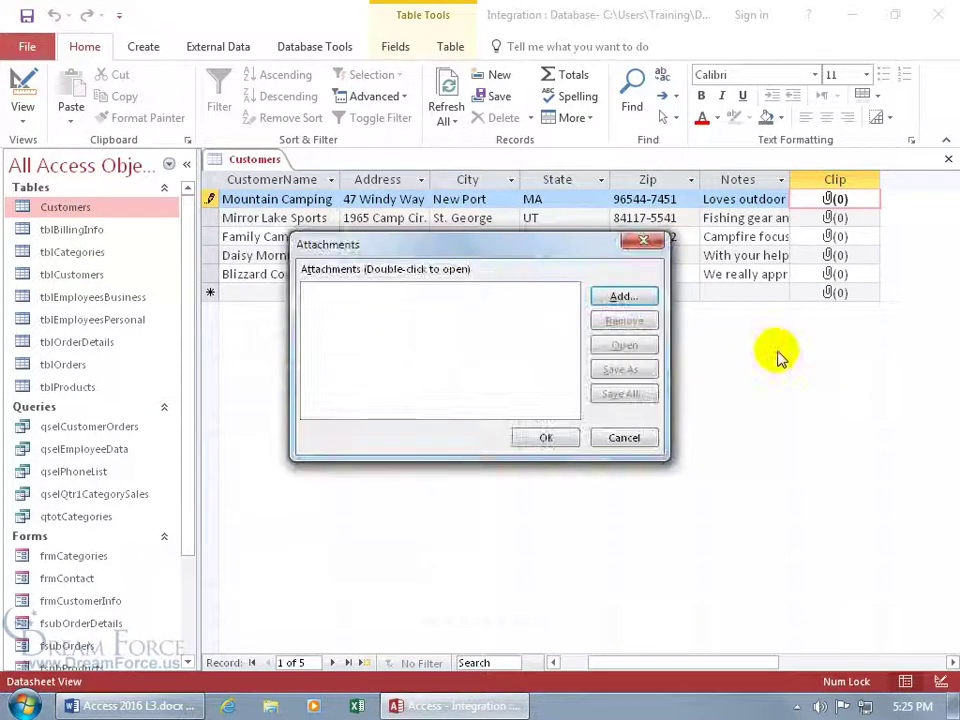
click(644, 242)
Step: Attach Books.png and Delete Certificates Path.docx from the Exercises folder to the Mountain Camping record
double_click(831, 199)
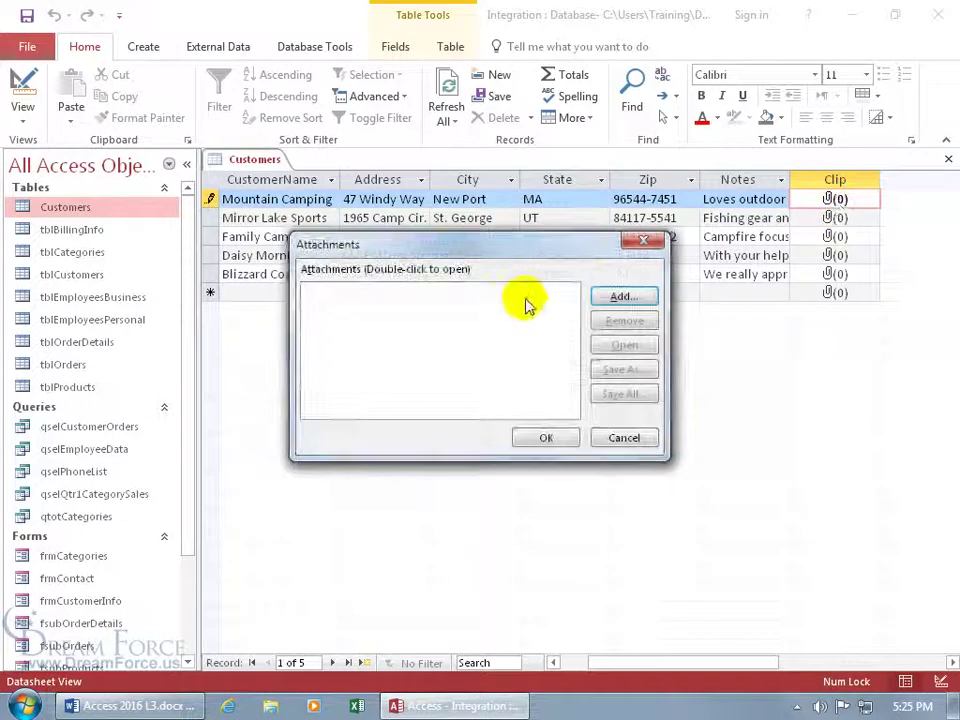
click(620, 297)
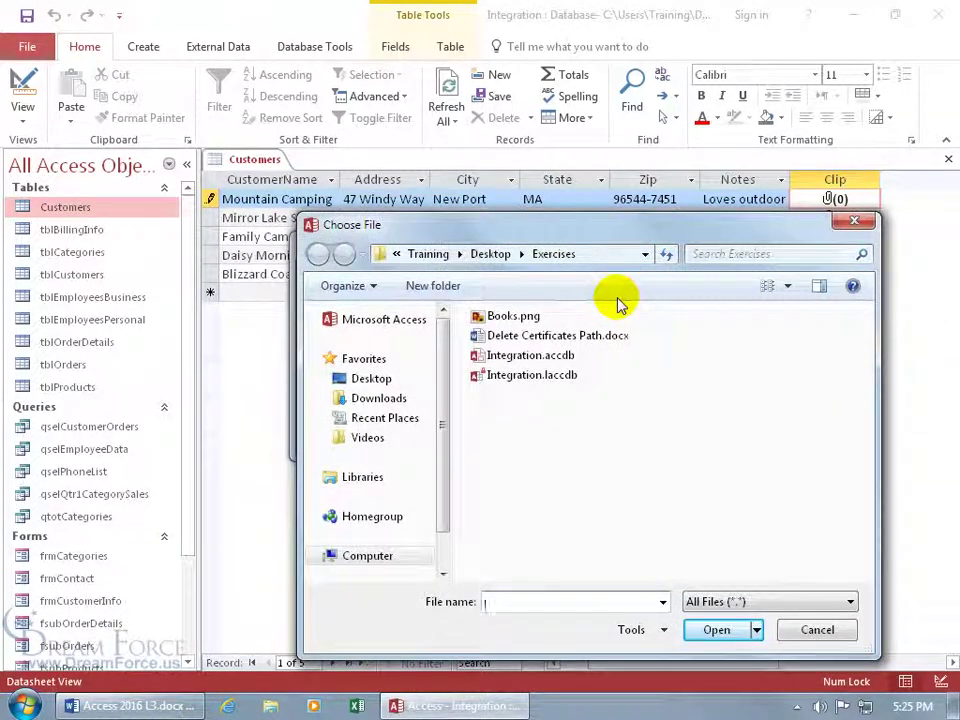
double_click(512, 318)
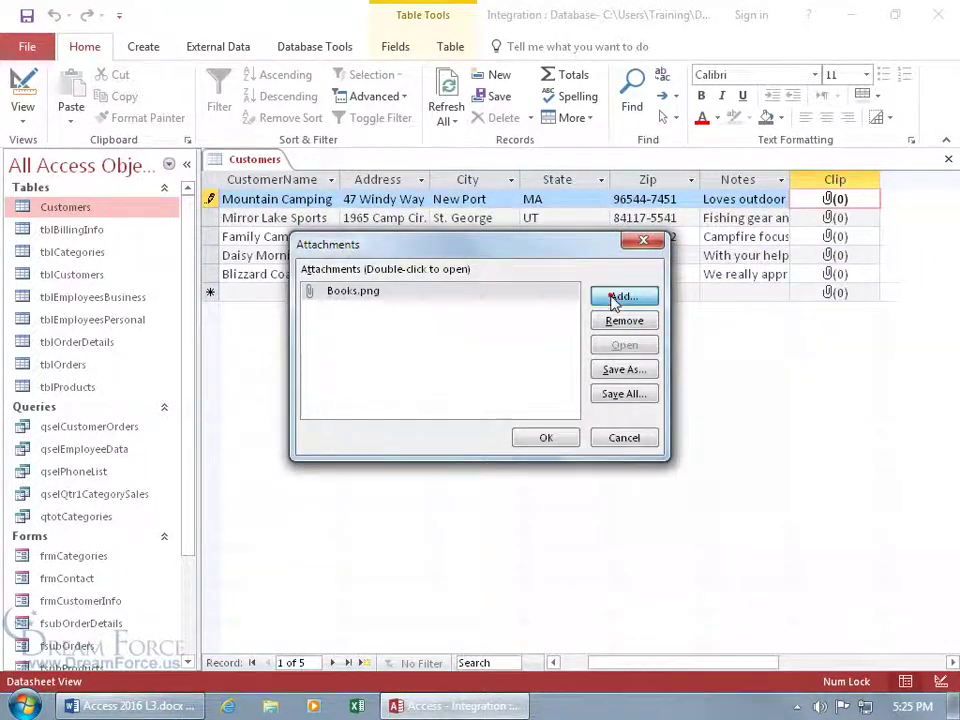
click(620, 297)
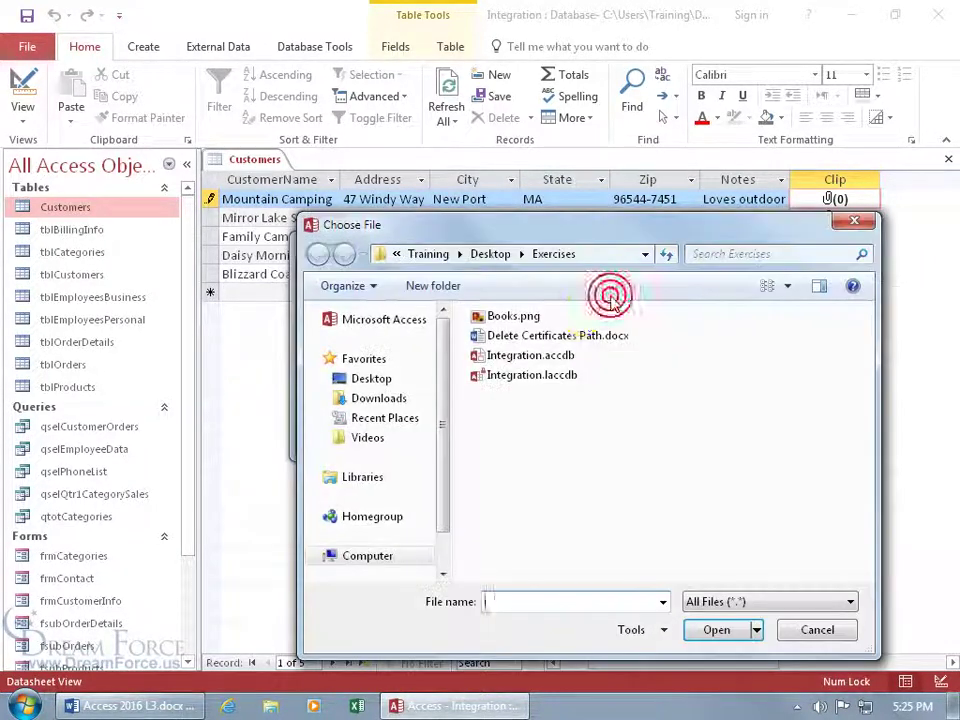
double_click(562, 337)
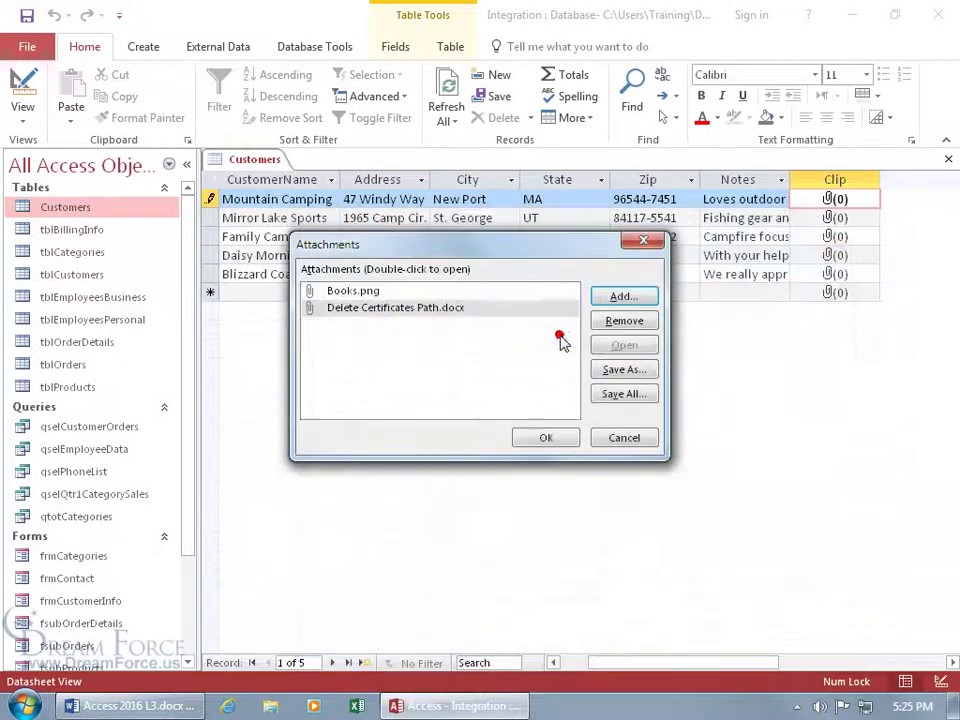
click(546, 438)
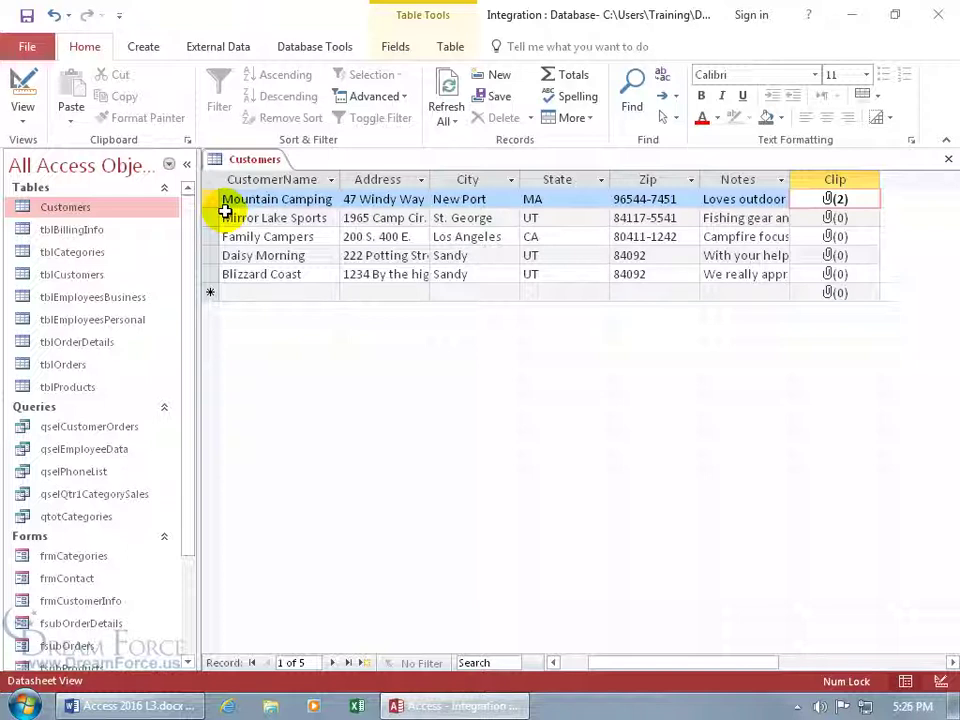
Step: View the Books.png attachment of the Mountain Camping record and close the picture
double_click(832, 199)
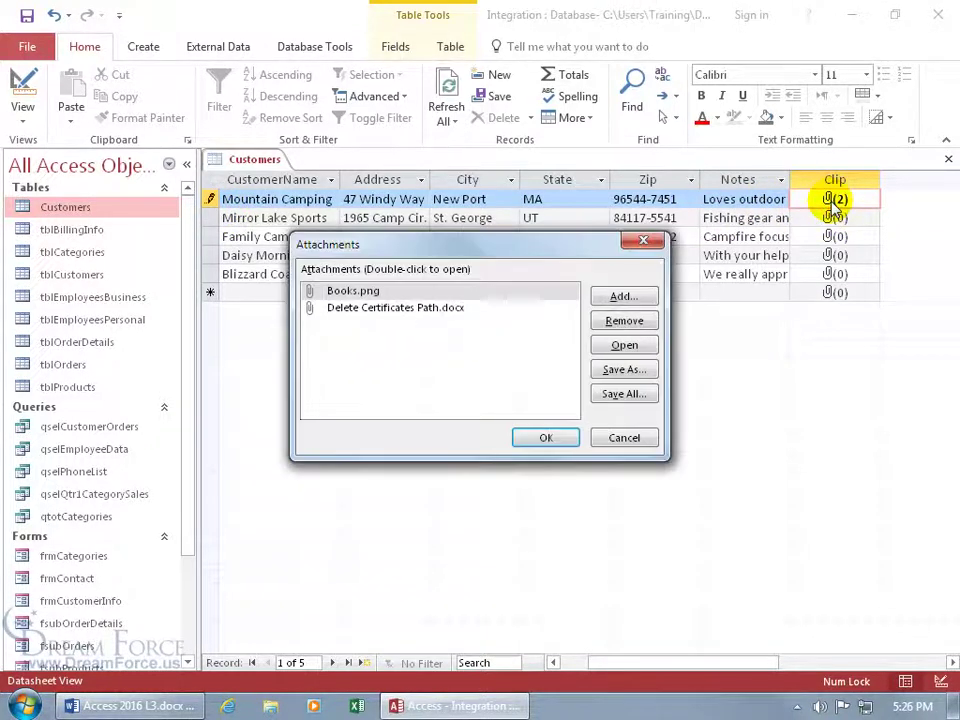
click(355, 291)
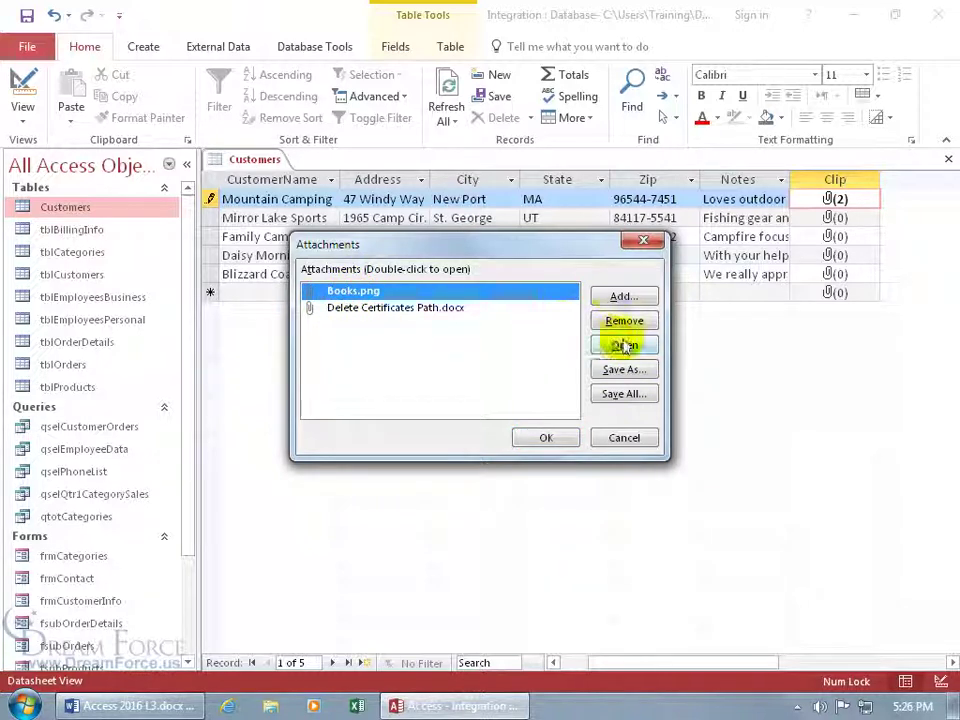
double_click(334, 291)
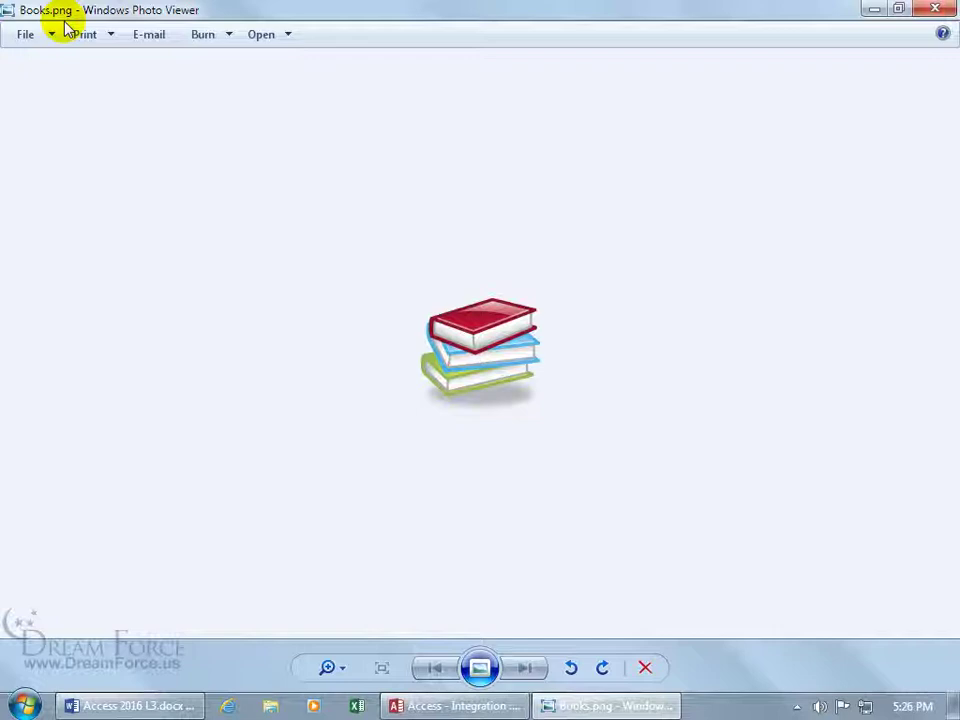
click(935, 12)
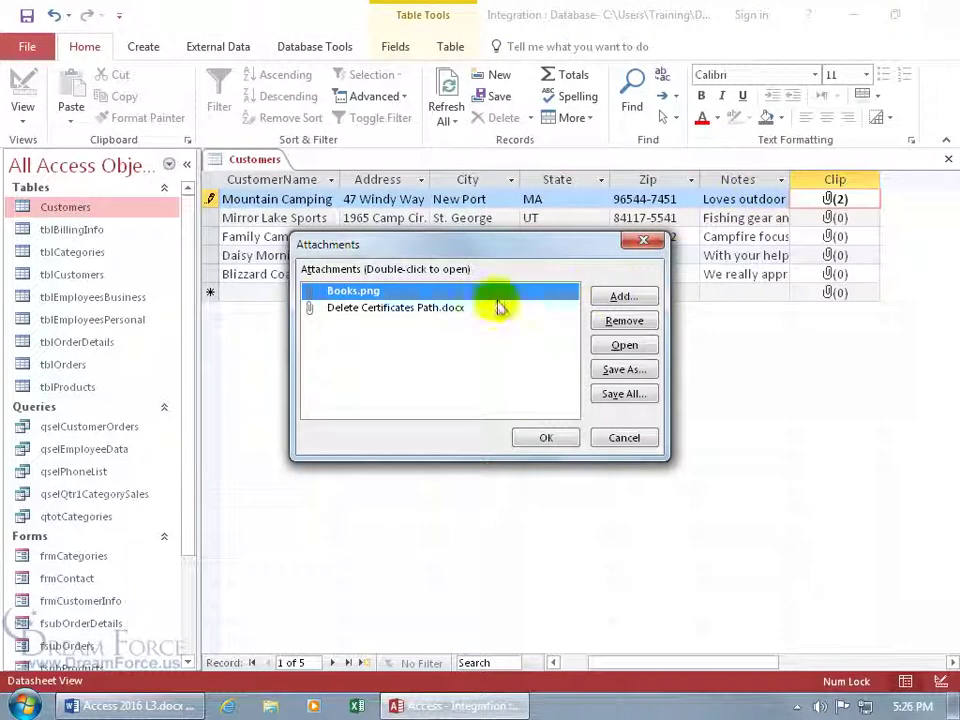
Step: Open the attached Delete Certificates Path.docx in Word, enable saving, save a copy to the Desktop, and close the document and attachment list
click(400, 309)
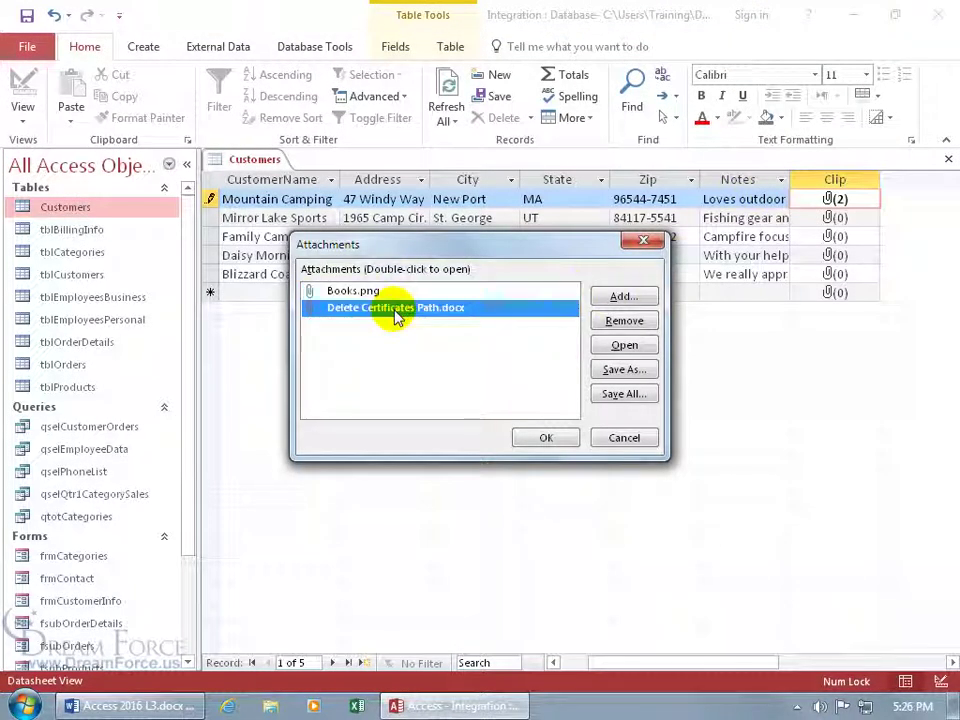
double_click(397, 309)
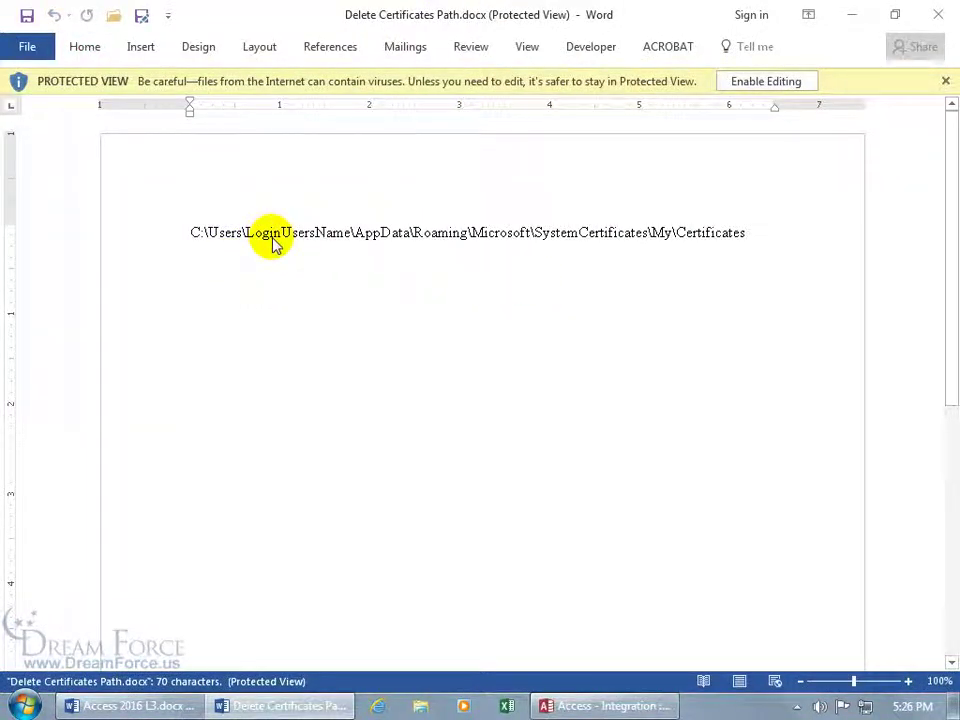
click(142, 18)
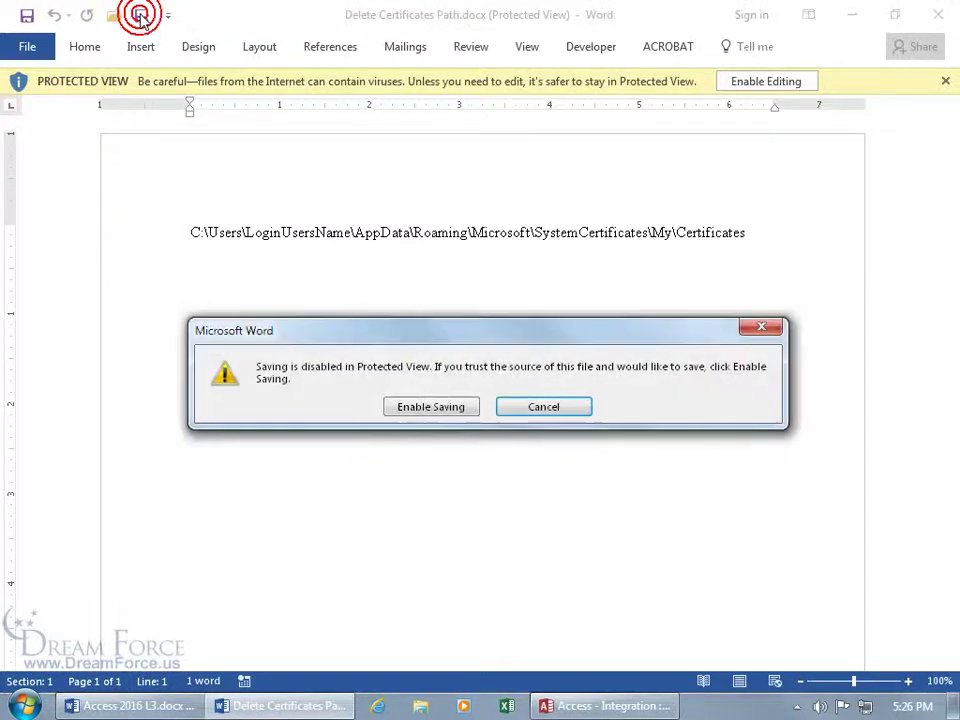
click(437, 408)
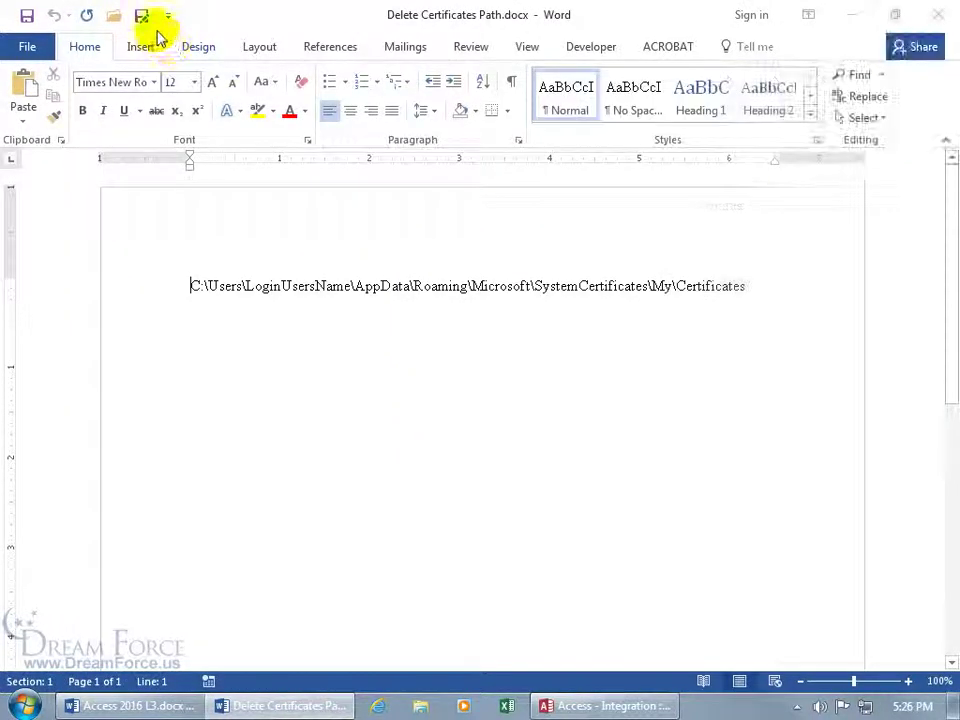
click(142, 16)
drag(314, 27, 507, 129)
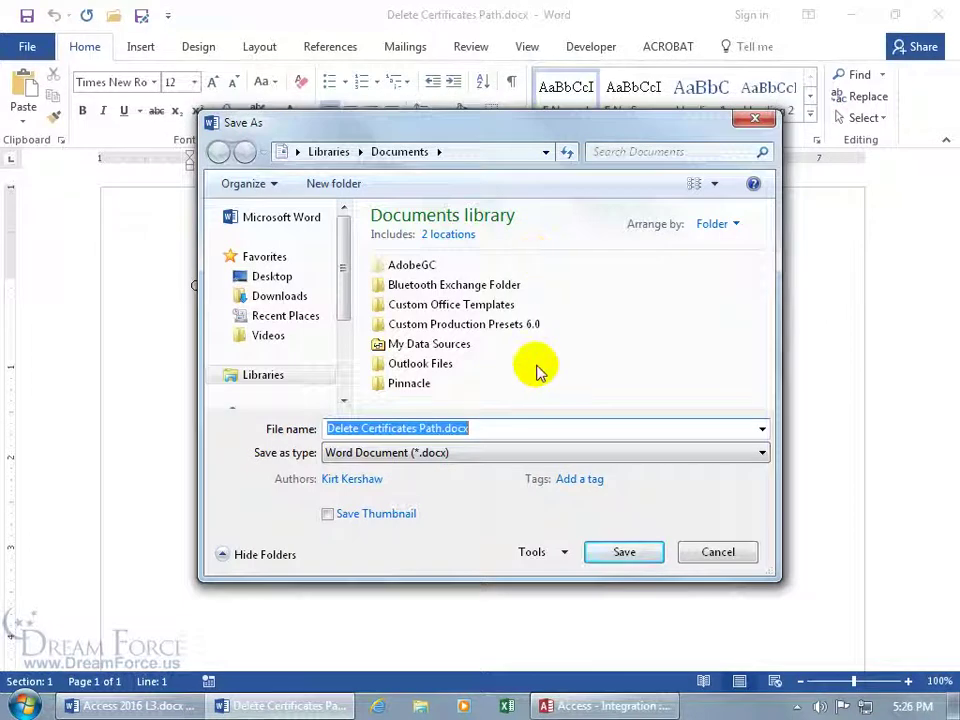
click(262, 277)
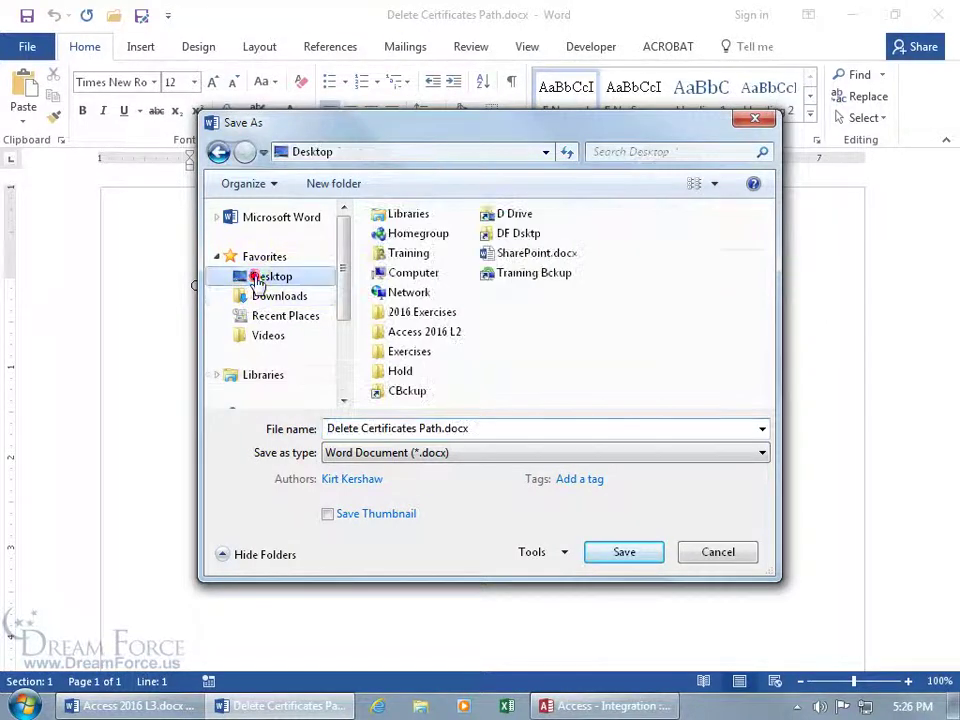
click(622, 555)
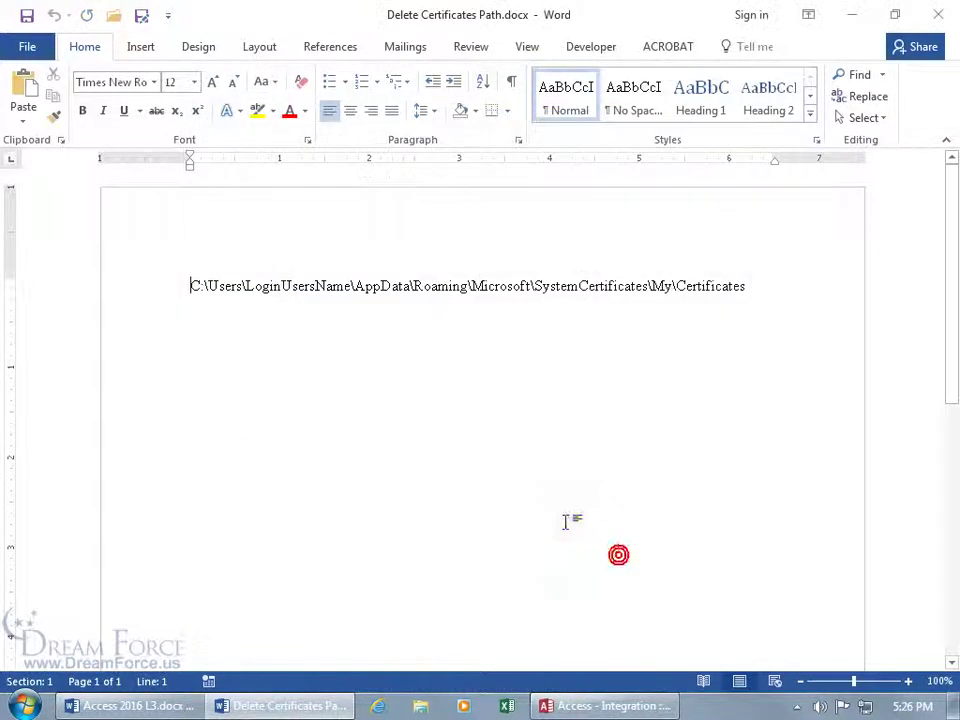
click(930, 17)
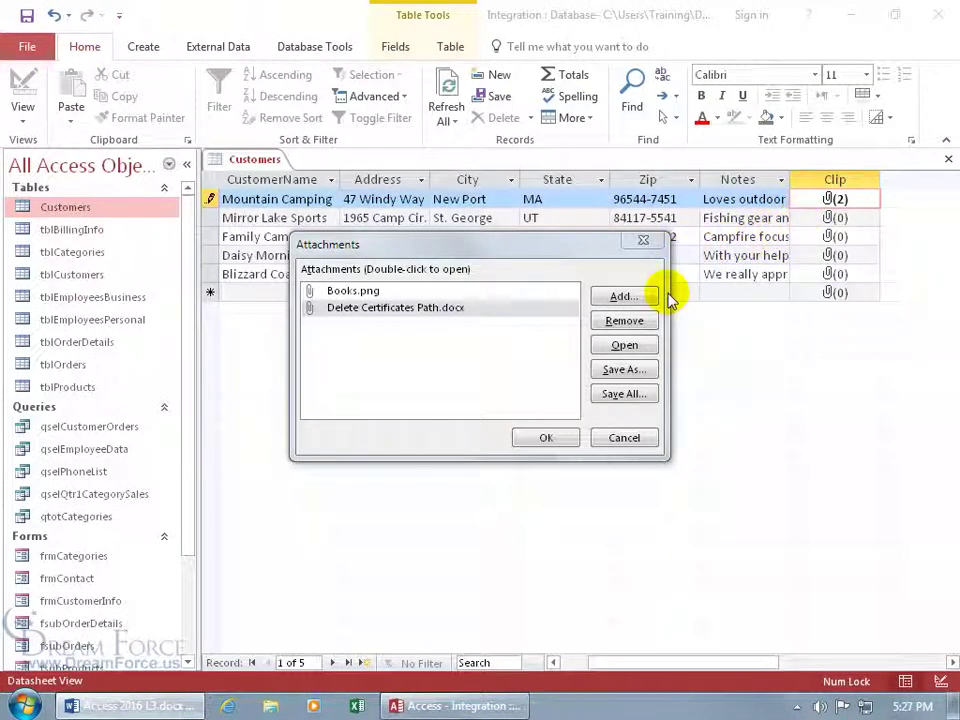
click(625, 437)
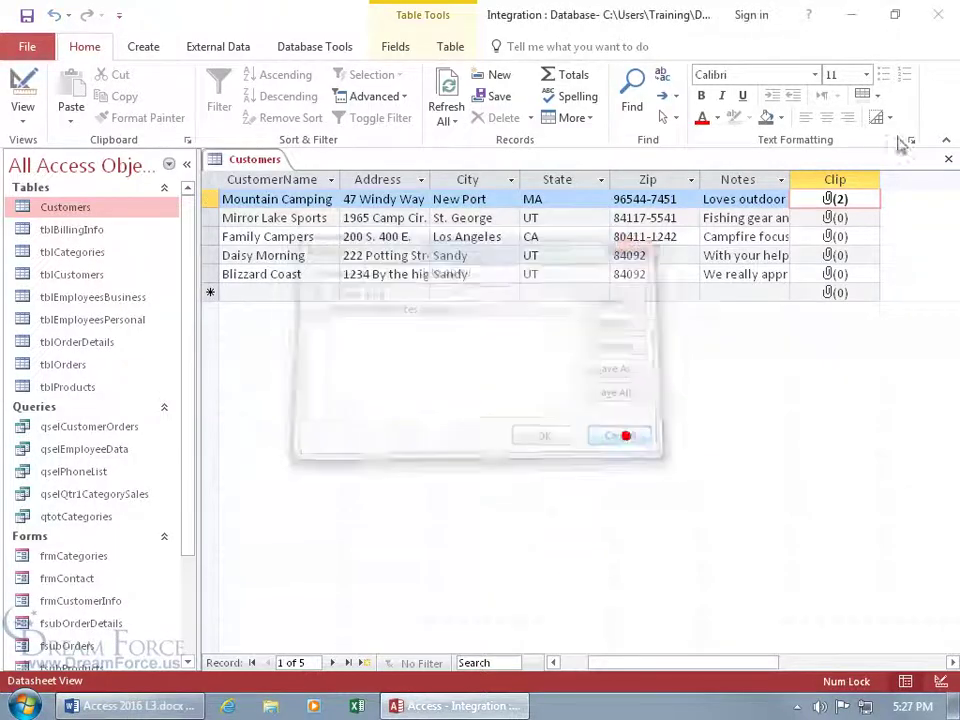
Step: Move the saved Delete Certificates Path.docx to the upper middle of the Windows desktop and return to Access
click(854, 12)
drag(70, 420, 531, 279)
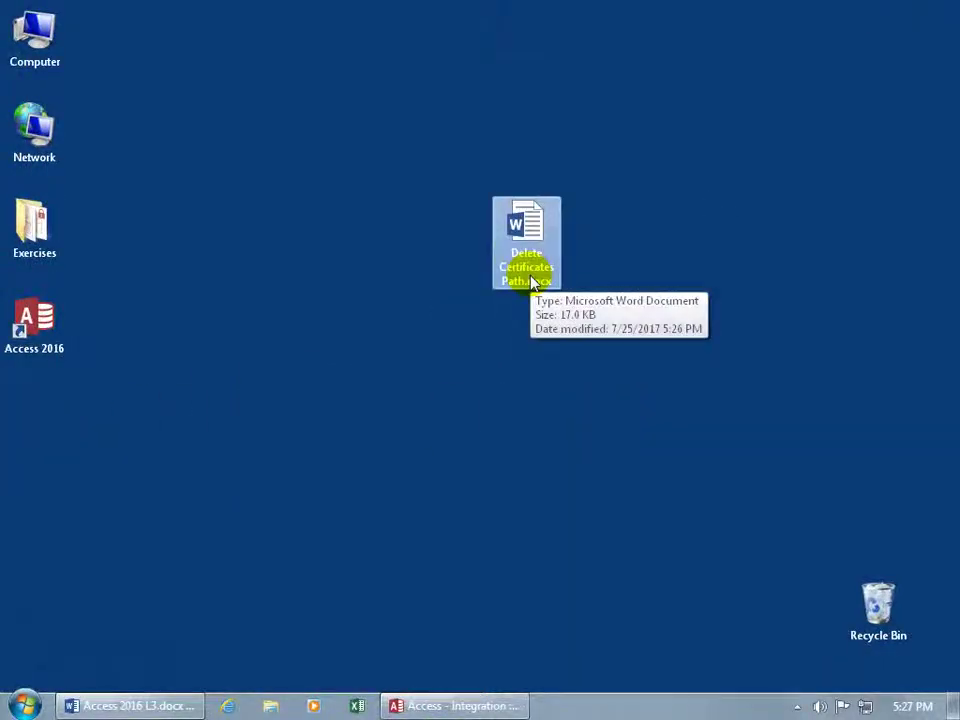
click(495, 615)
click(474, 705)
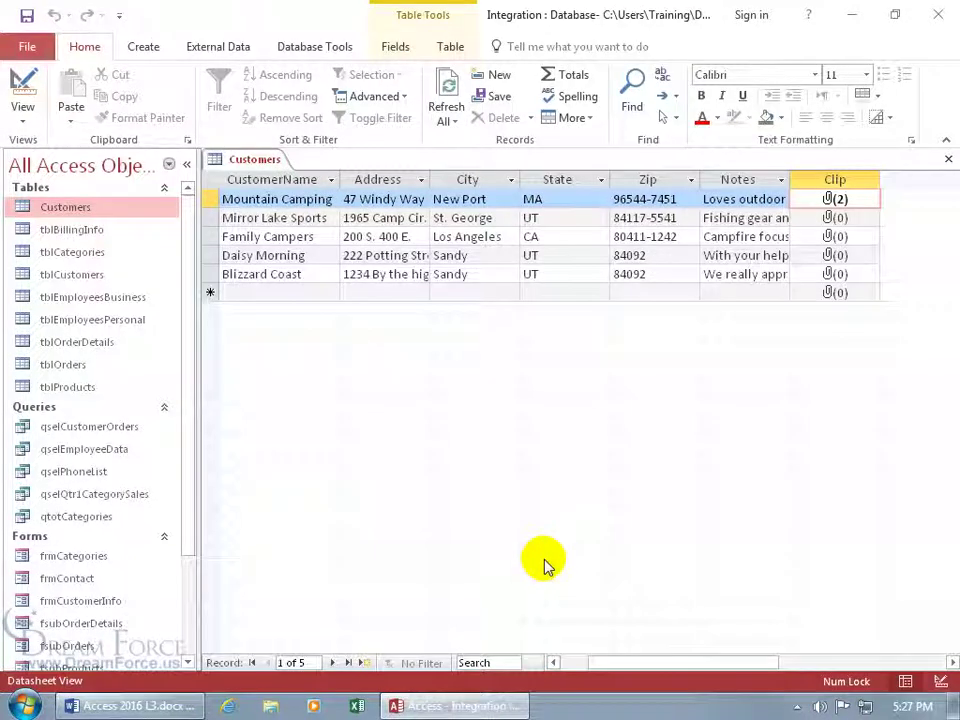
Step: Save the Mountain Camping record's attached Delete Certificates Path.docx to the Desktop, replacing the existing copy
click(833, 203)
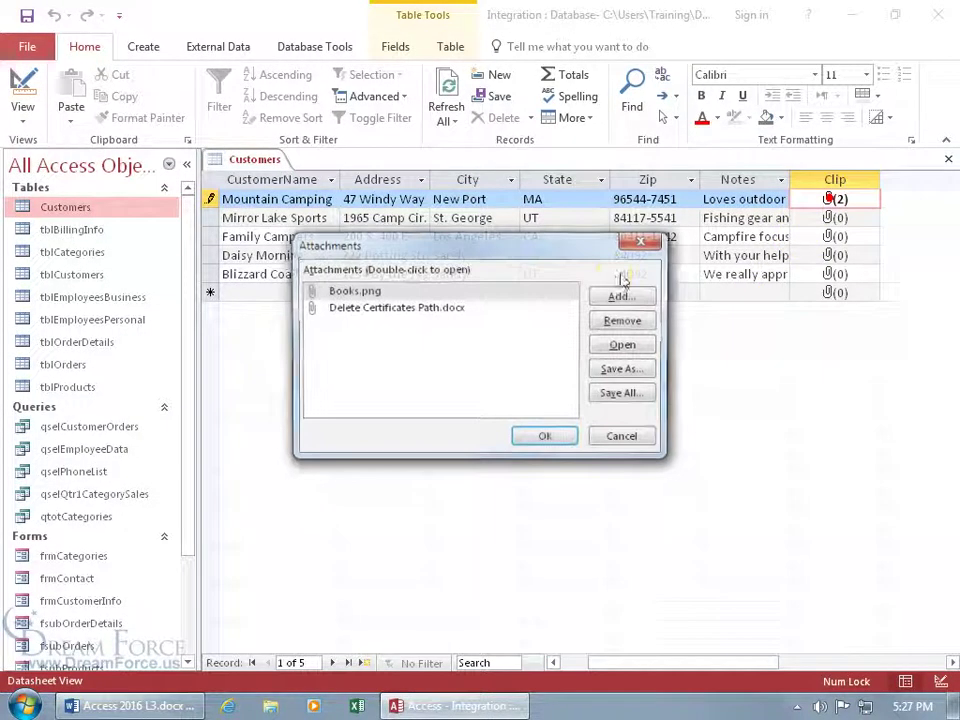
click(377, 307)
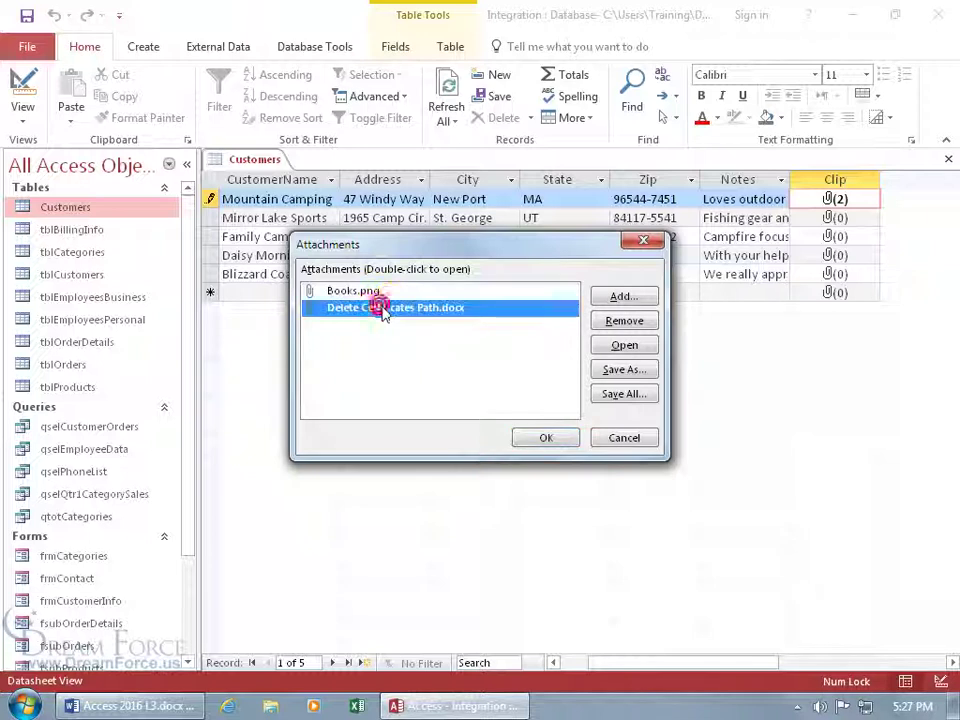
click(620, 369)
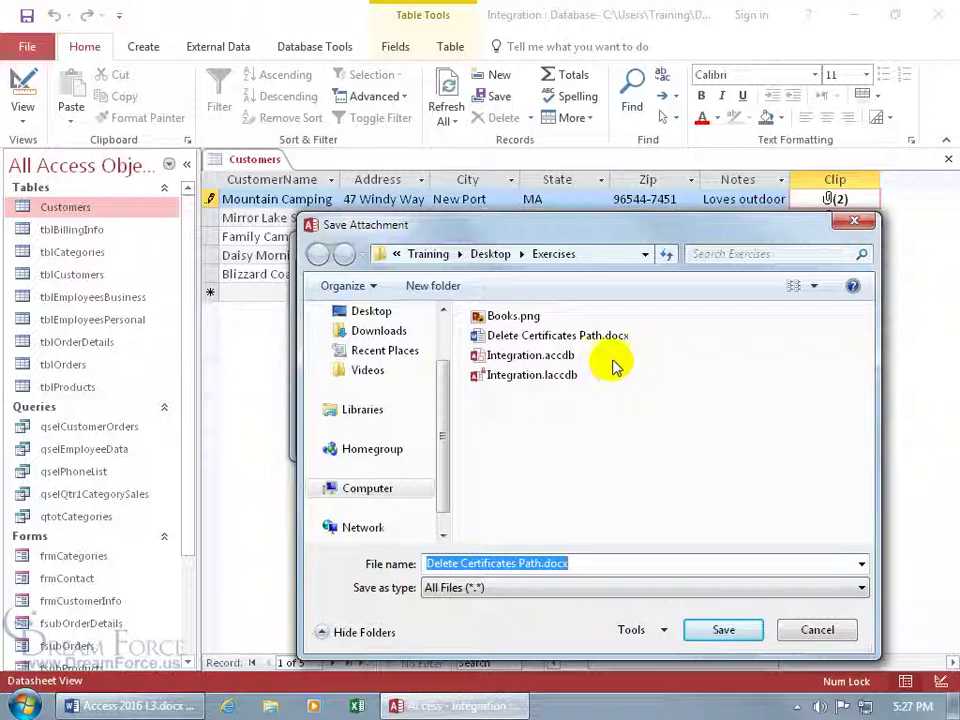
click(372, 314)
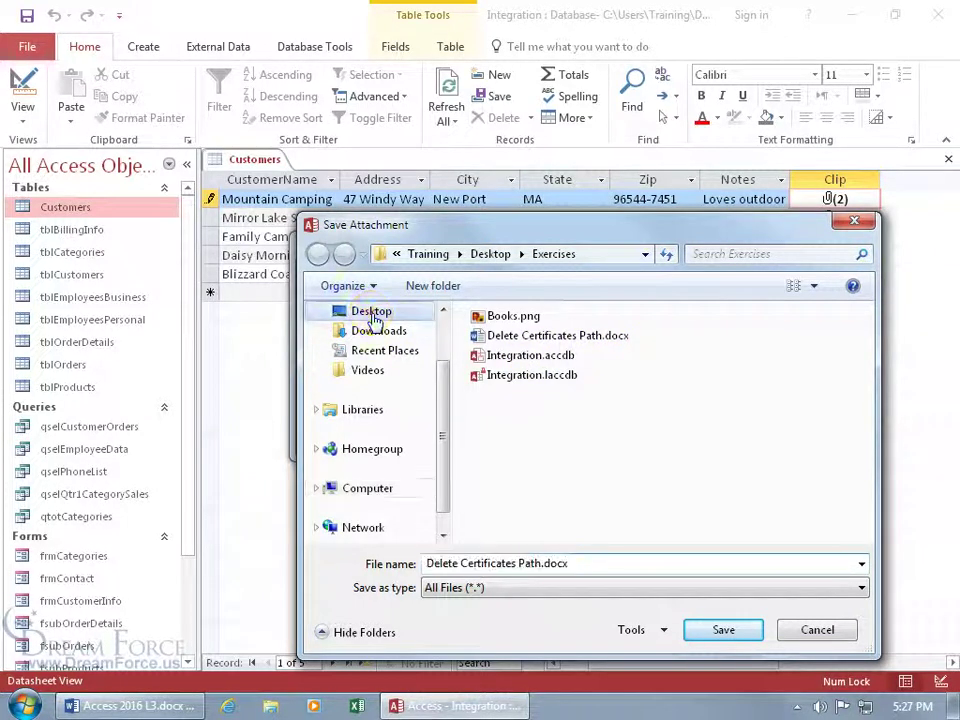
click(720, 631)
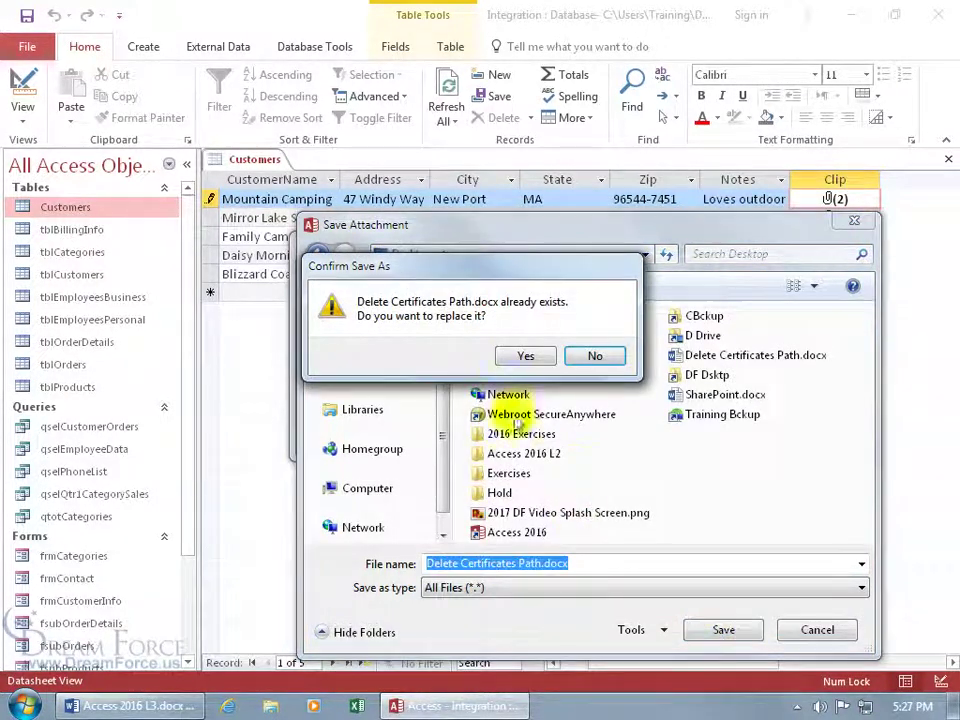
click(522, 357)
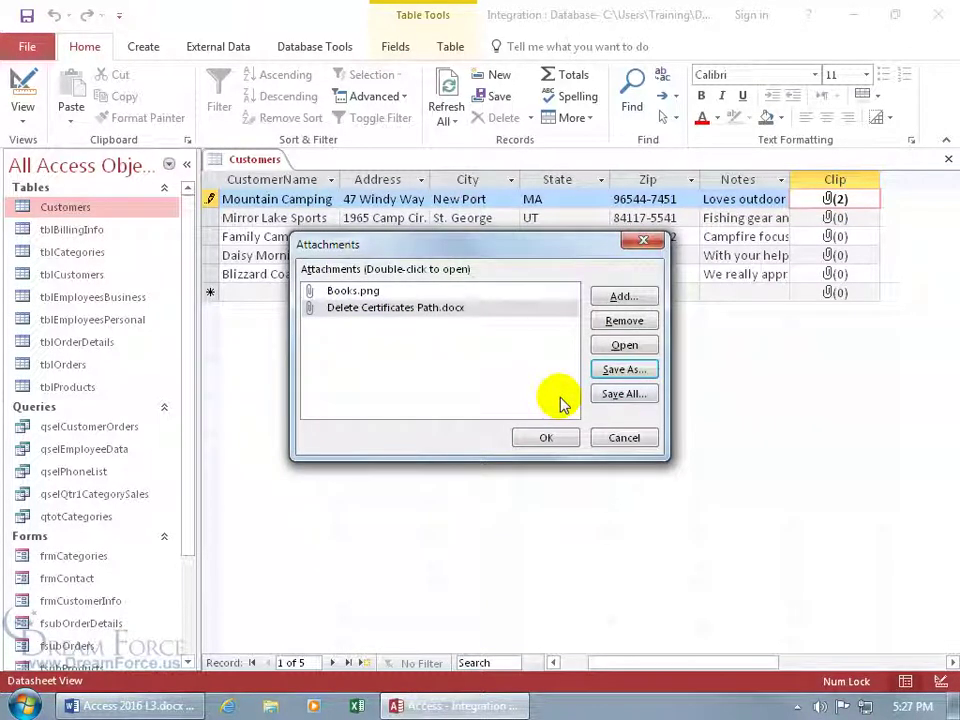
click(615, 394)
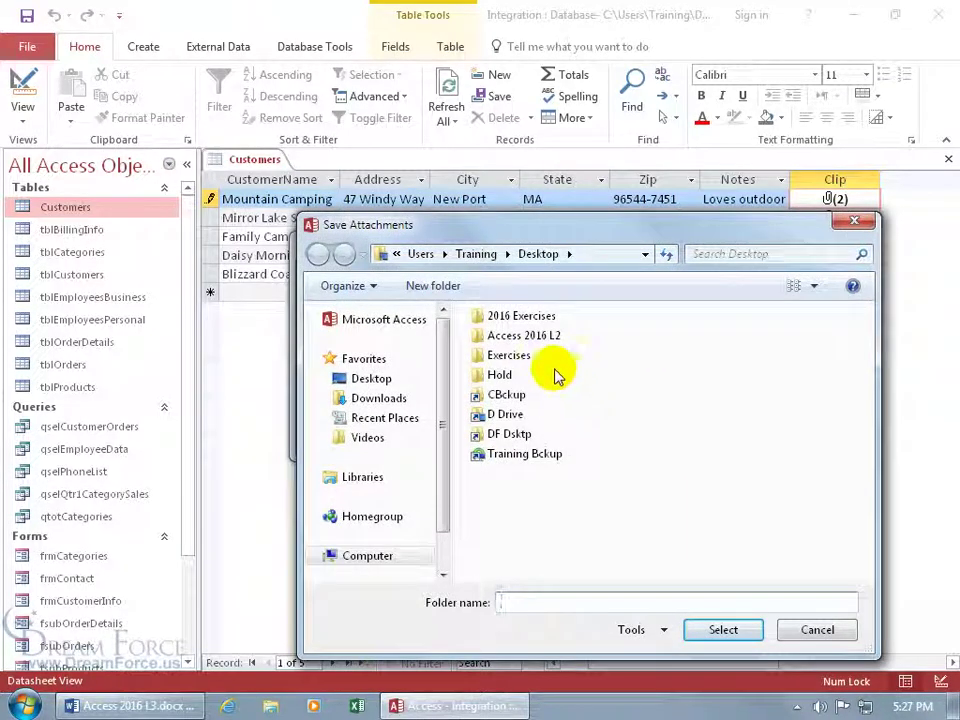
click(805, 630)
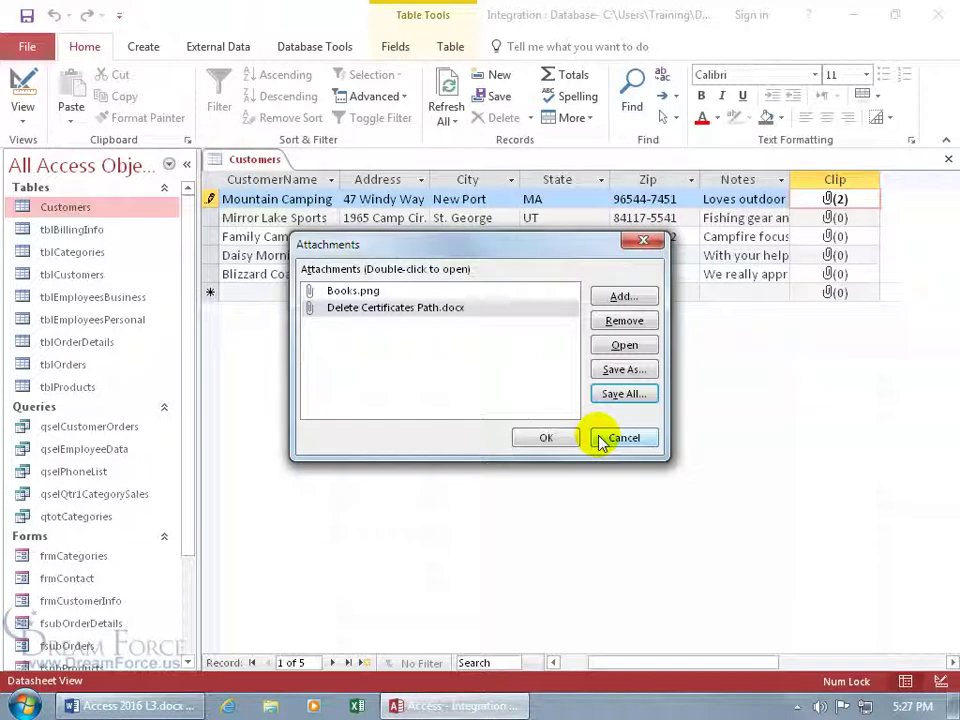
Step: Remove Delete Certificates Path.docx from the attachments, reattach it from the Exercises folder, and accept the attachment list
click(410, 308)
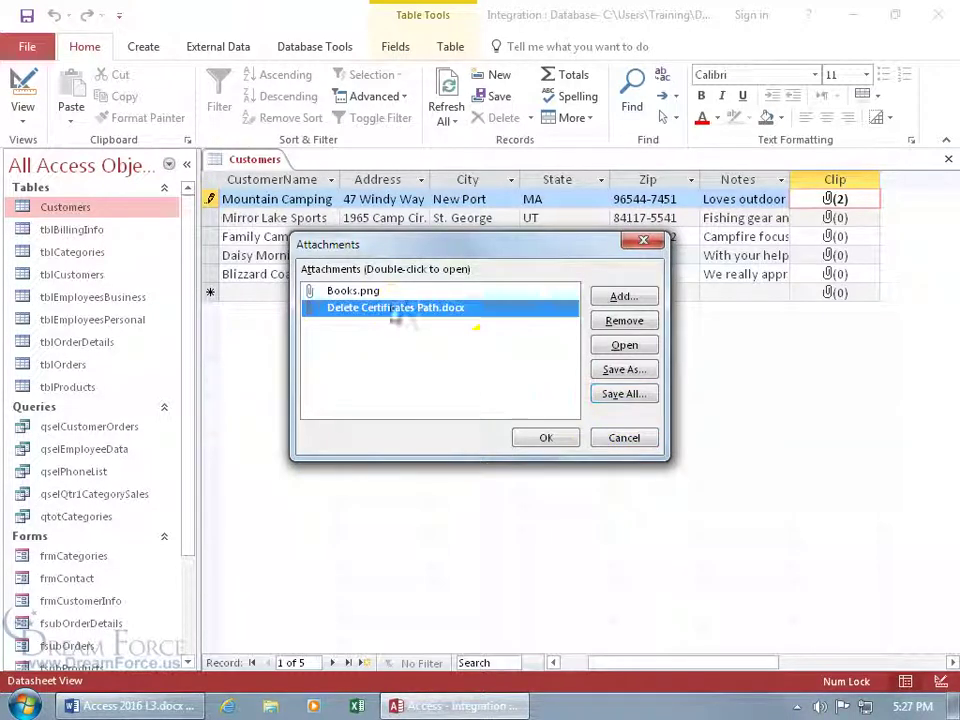
click(624, 321)
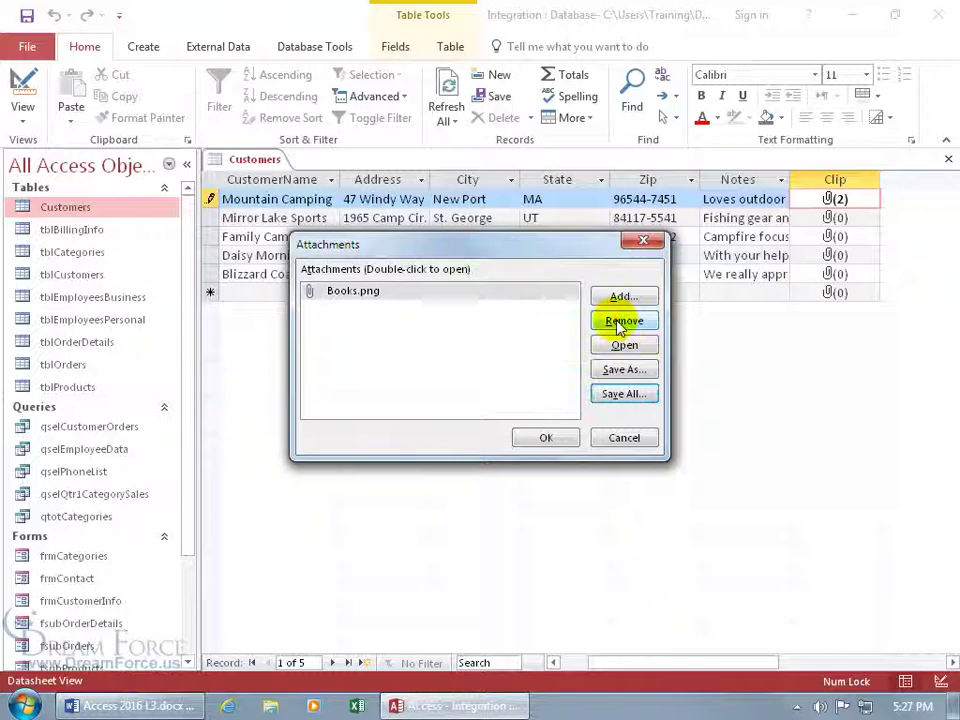
click(620, 298)
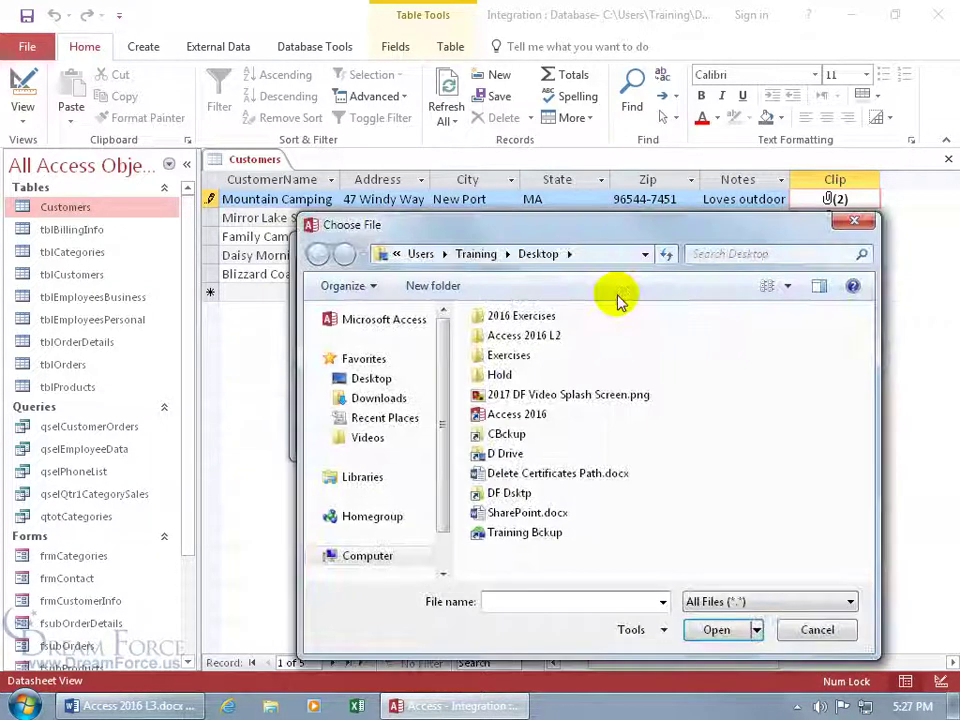
double_click(519, 360)
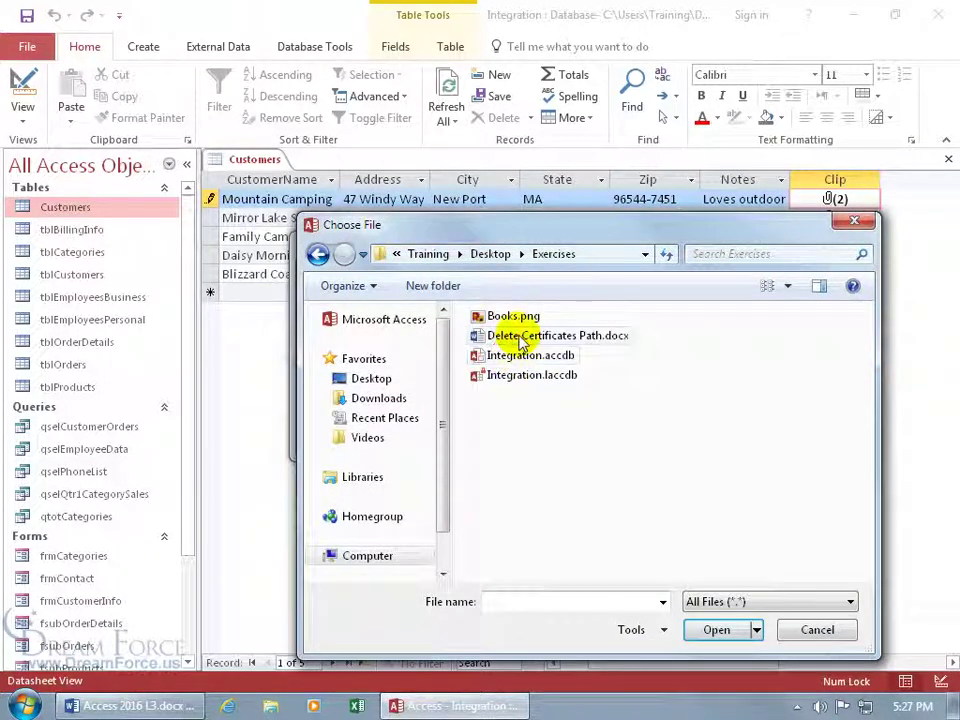
double_click(497, 336)
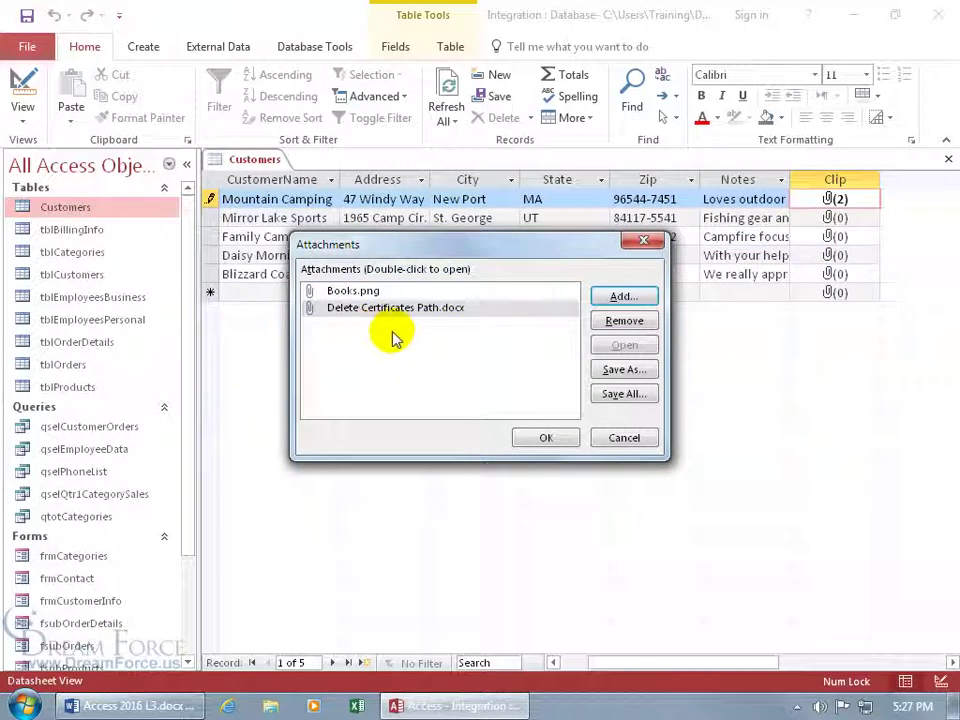
click(546, 440)
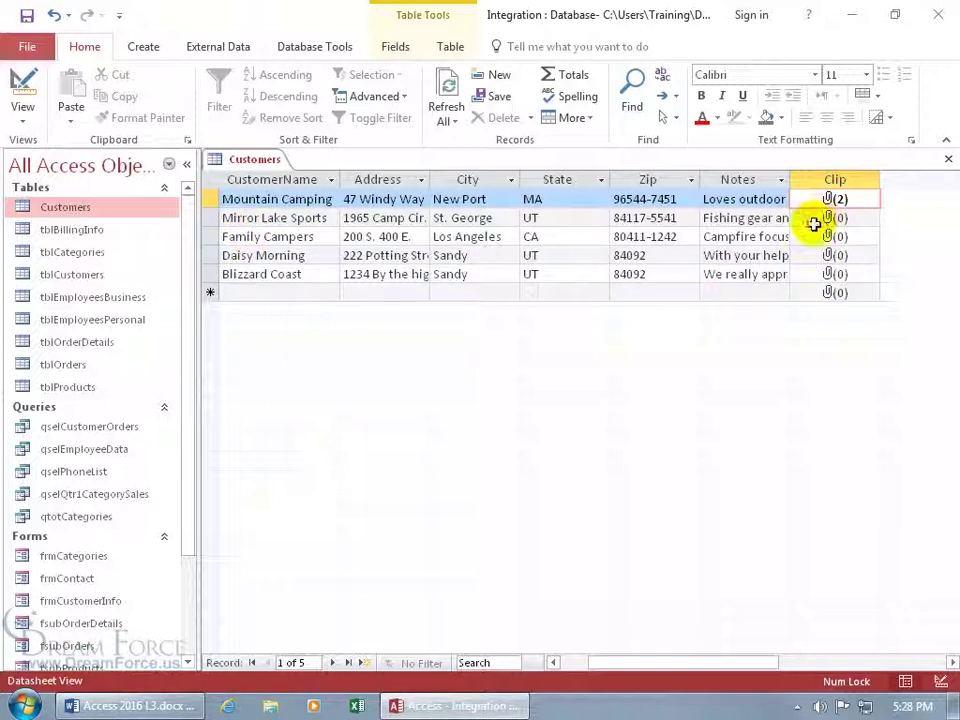
Step: Close the Customers table, create a form based on it, and switch the form to Form View
click(948, 159)
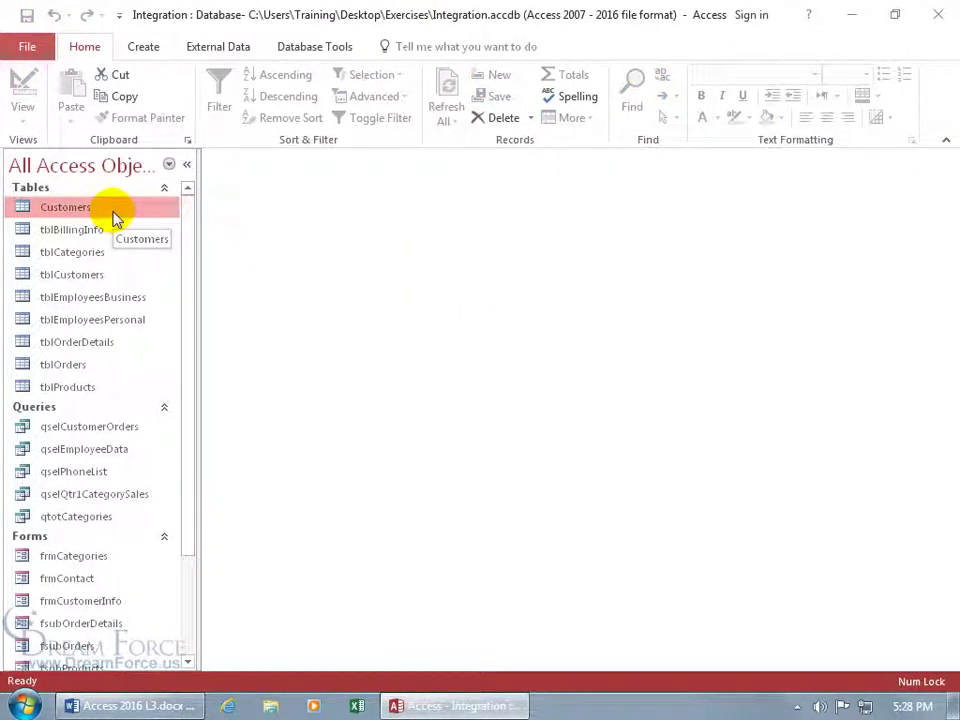
click(146, 50)
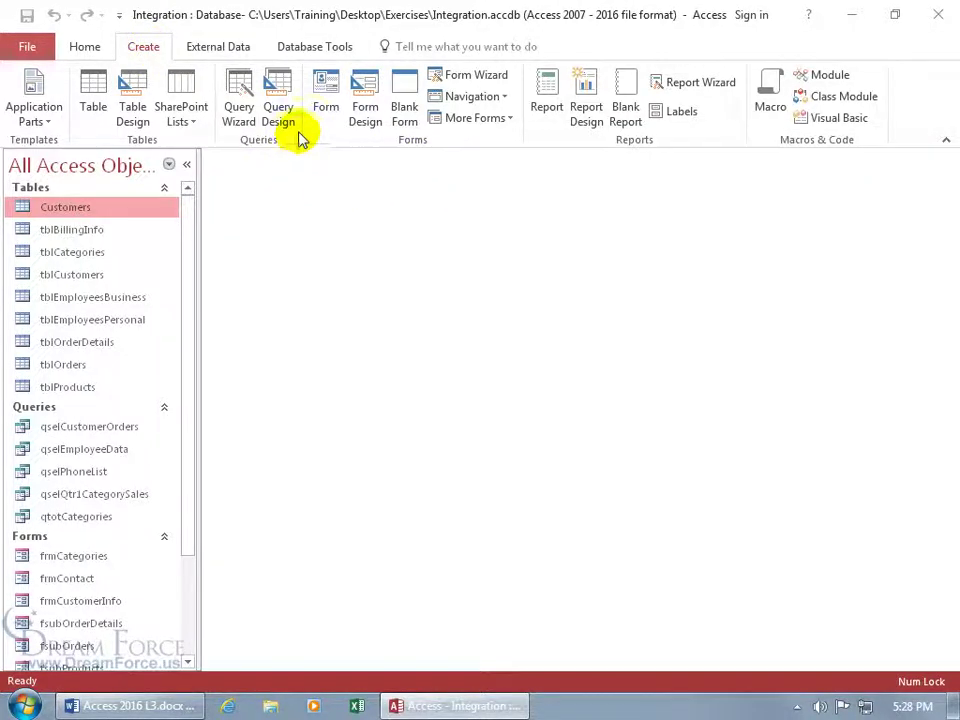
click(326, 88)
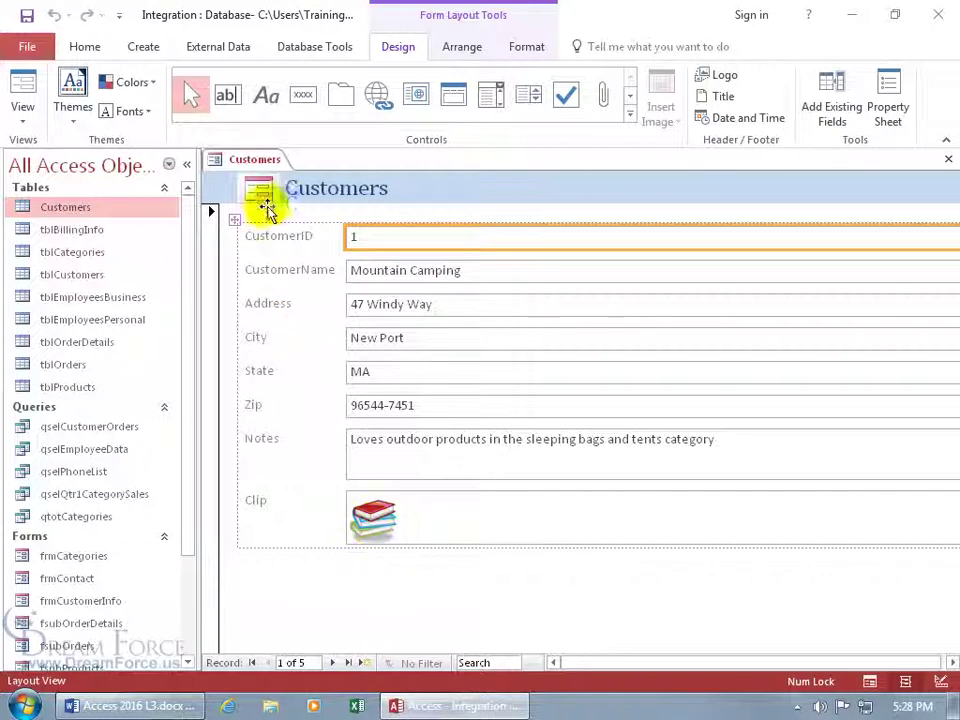
right_click(248, 161)
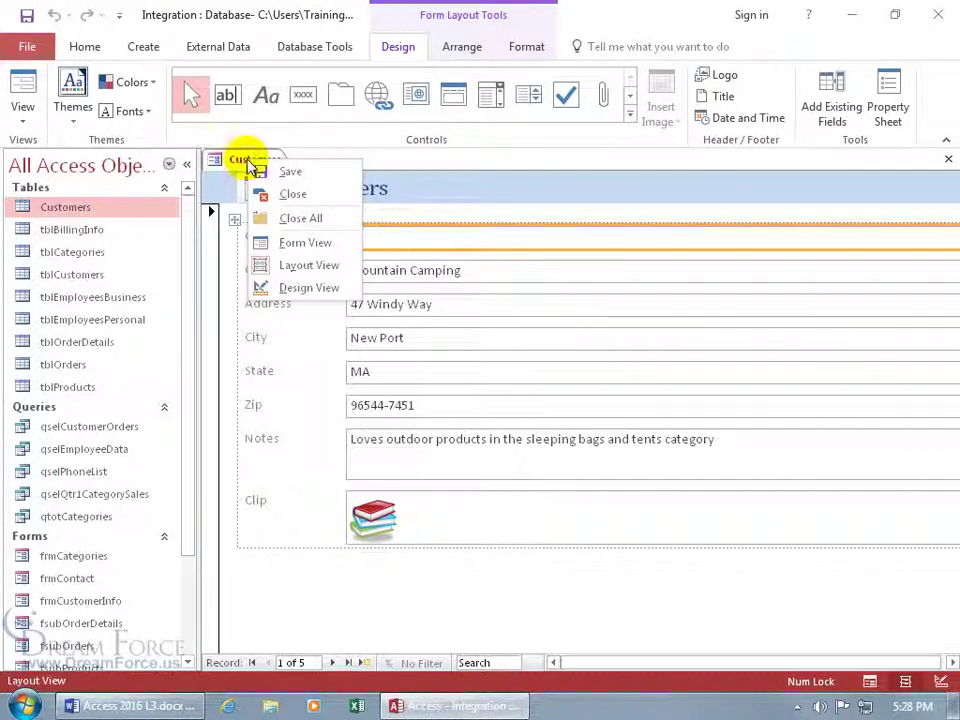
click(290, 243)
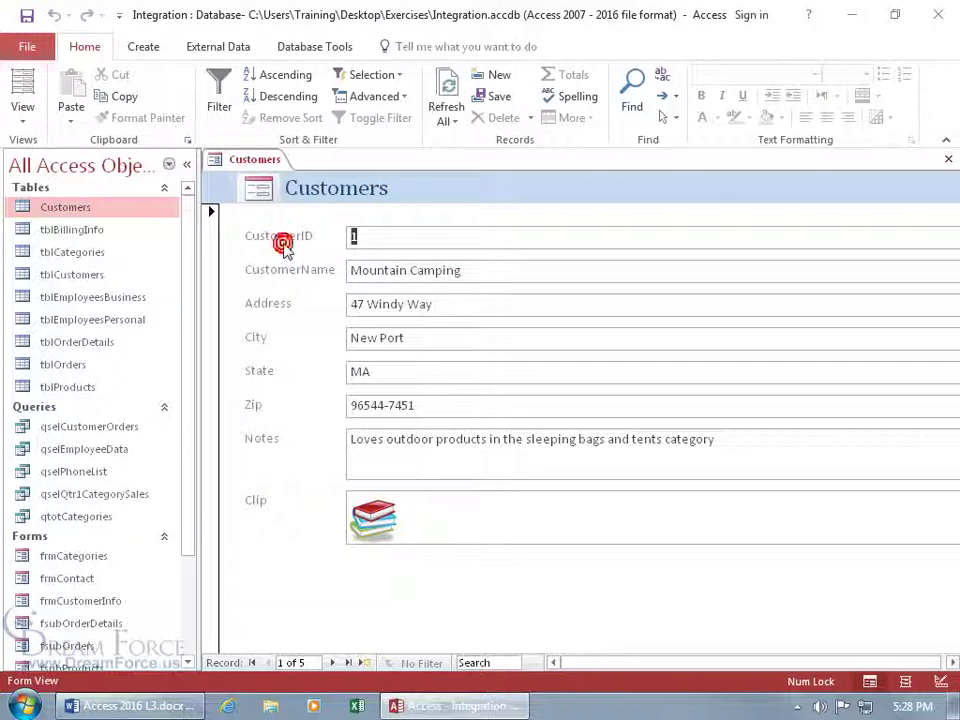
Step: View the attachment list of the form's Clip field, both directly and through Manage Attachments, cancelling each time
double_click(375, 527)
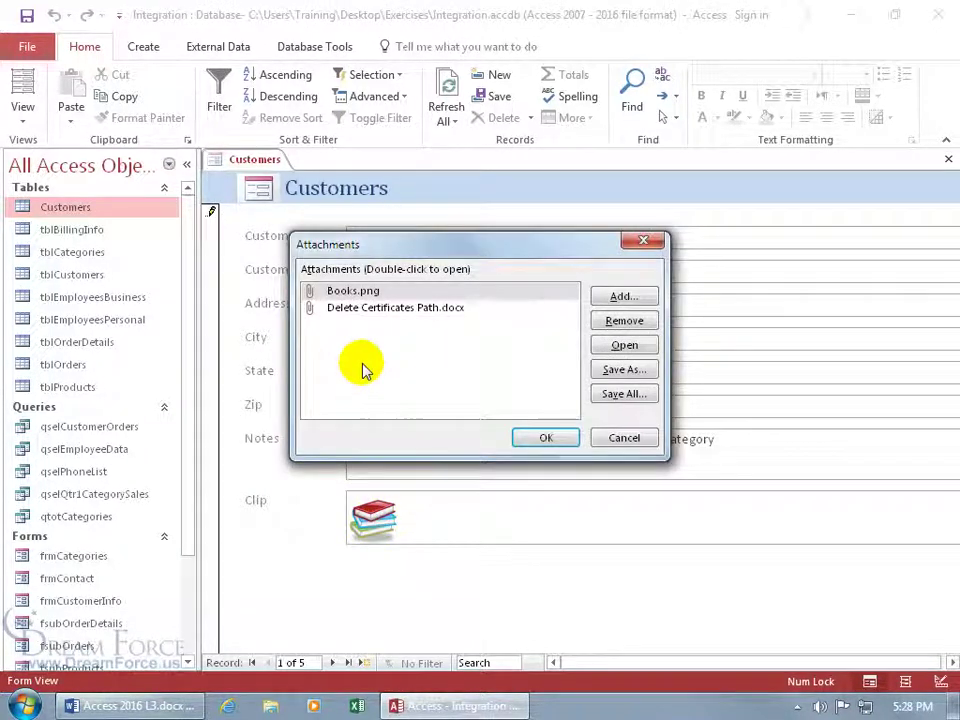
click(622, 438)
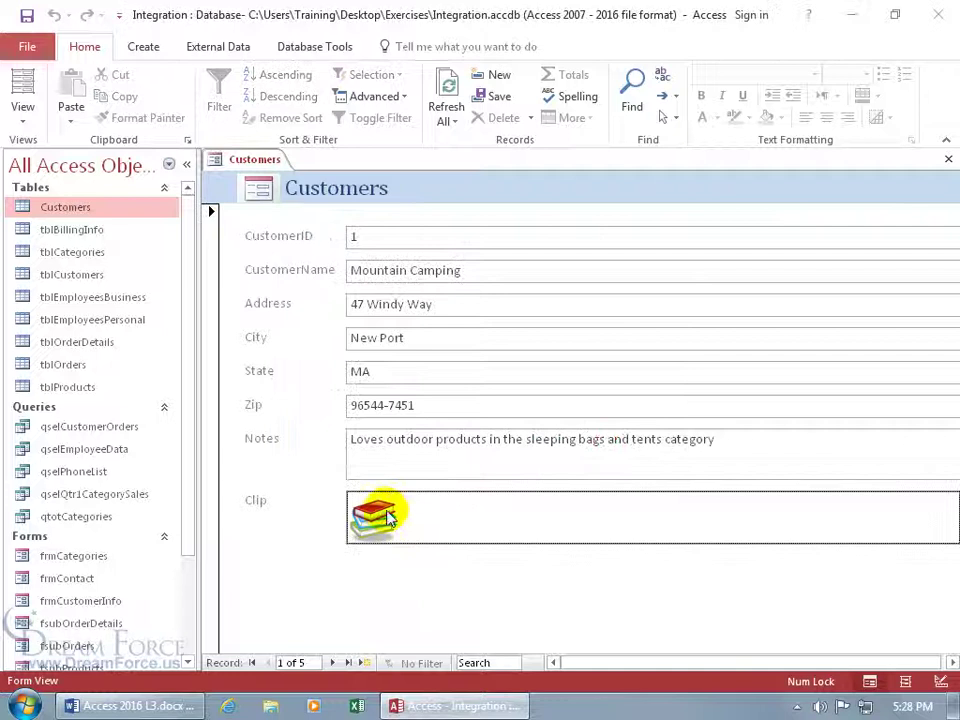
right_click(375, 521)
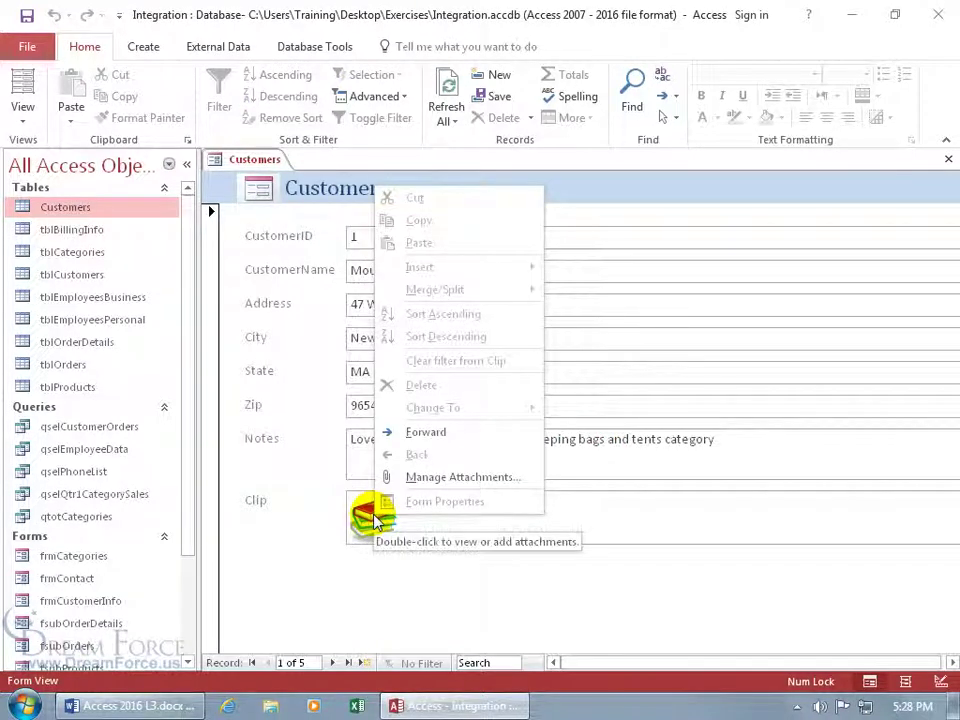
click(441, 480)
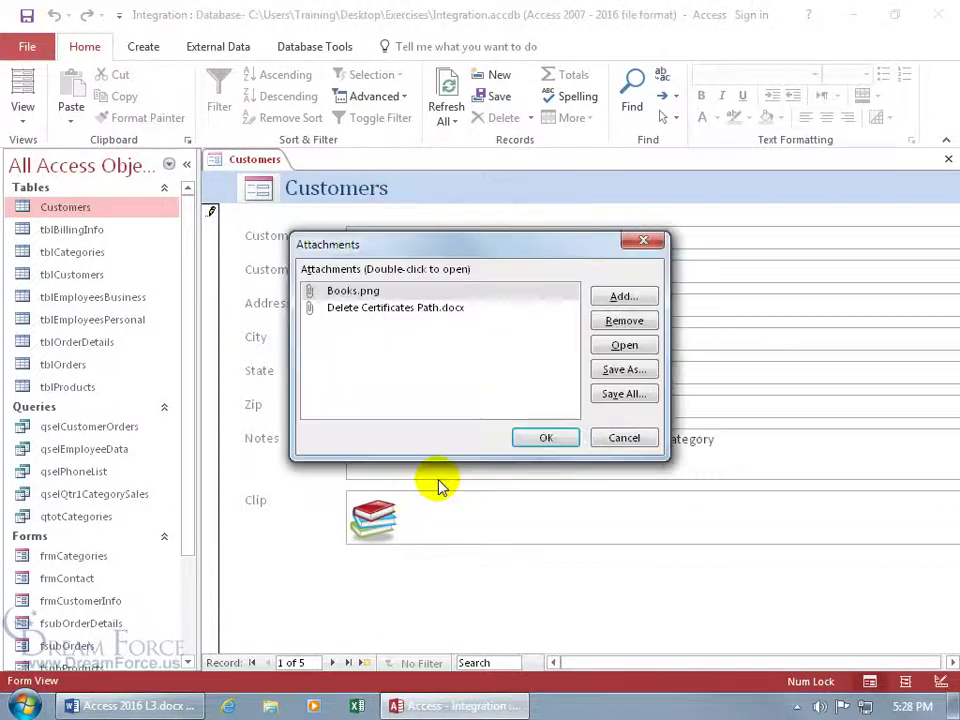
click(618, 437)
Step: Move the Clip field forward to the attached Word document and back to the Books.png picture
right_click(368, 528)
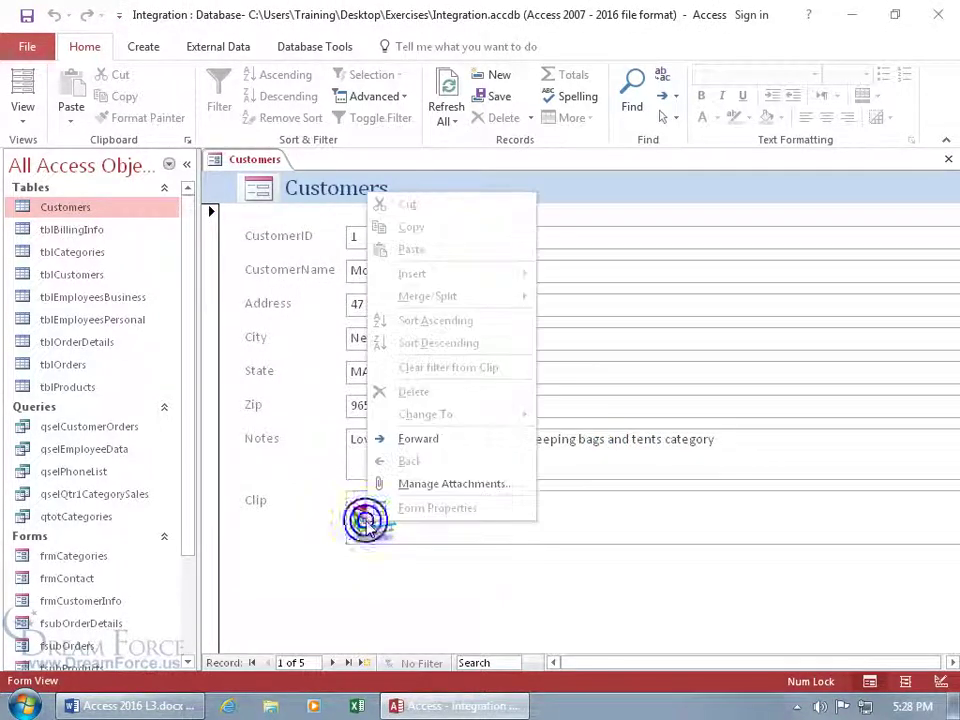
click(418, 440)
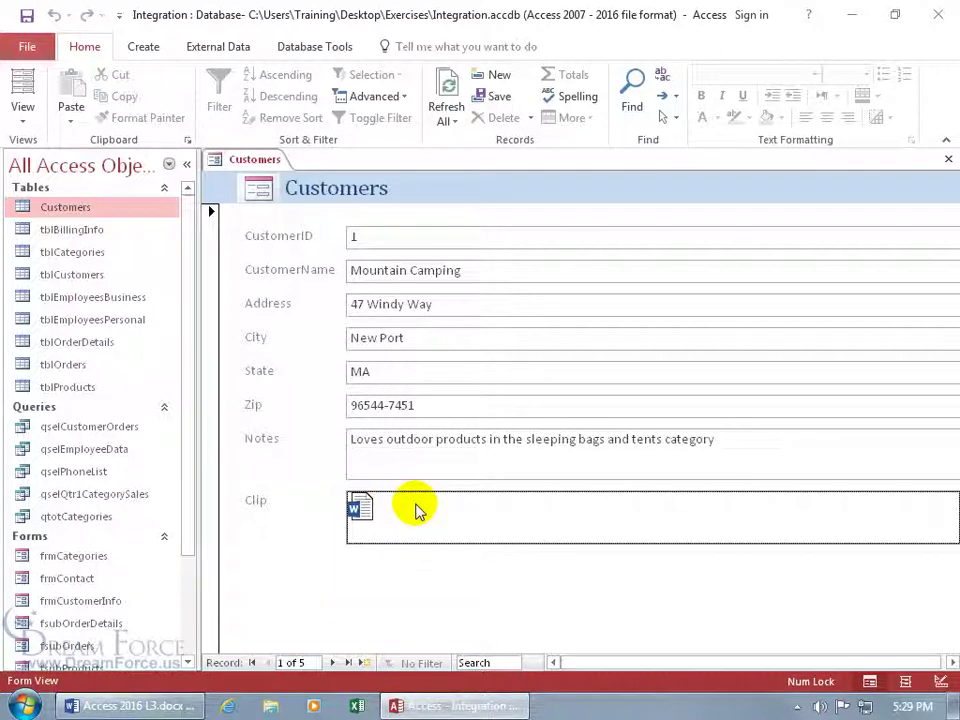
click(362, 508)
right_click(362, 508)
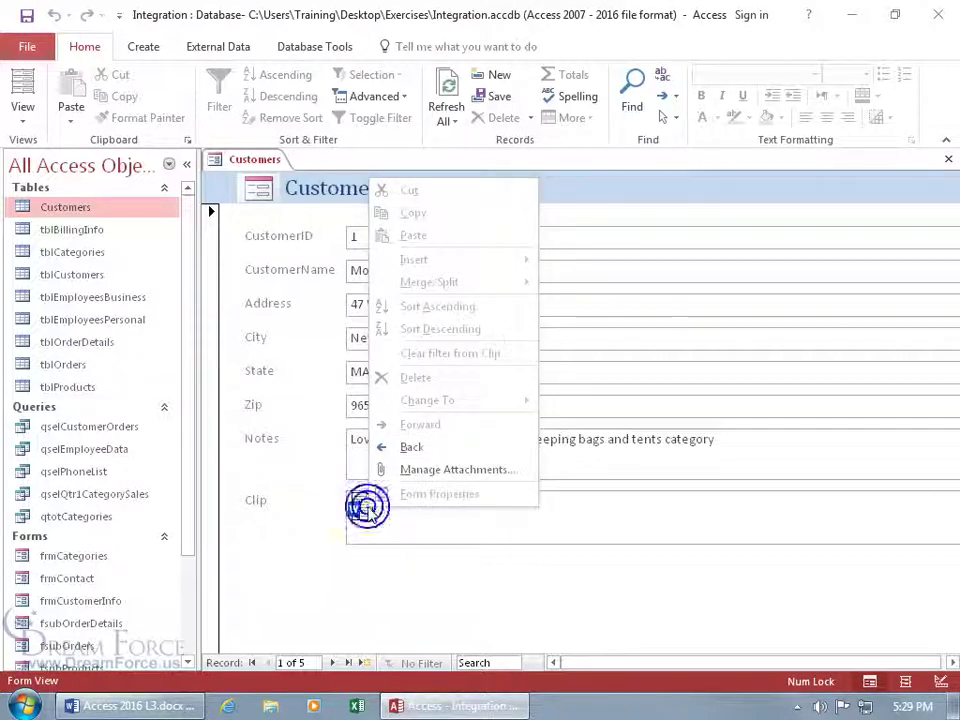
click(407, 446)
Step: Page forward and back through the Clip attachments once more and open the attachment list for managing
mouse_move(376, 517)
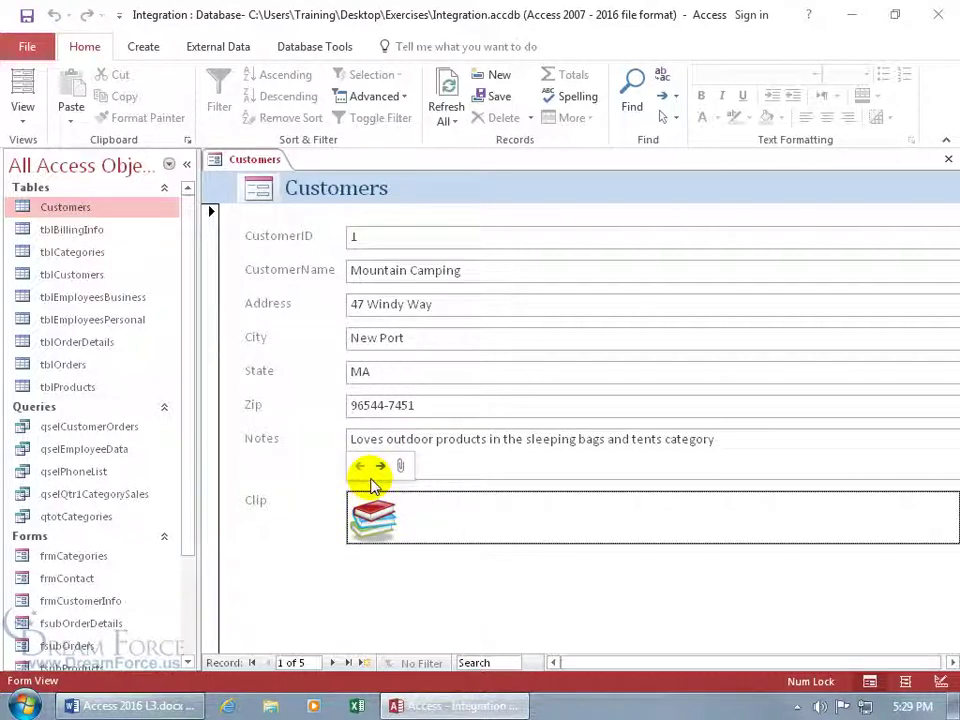
click(381, 467)
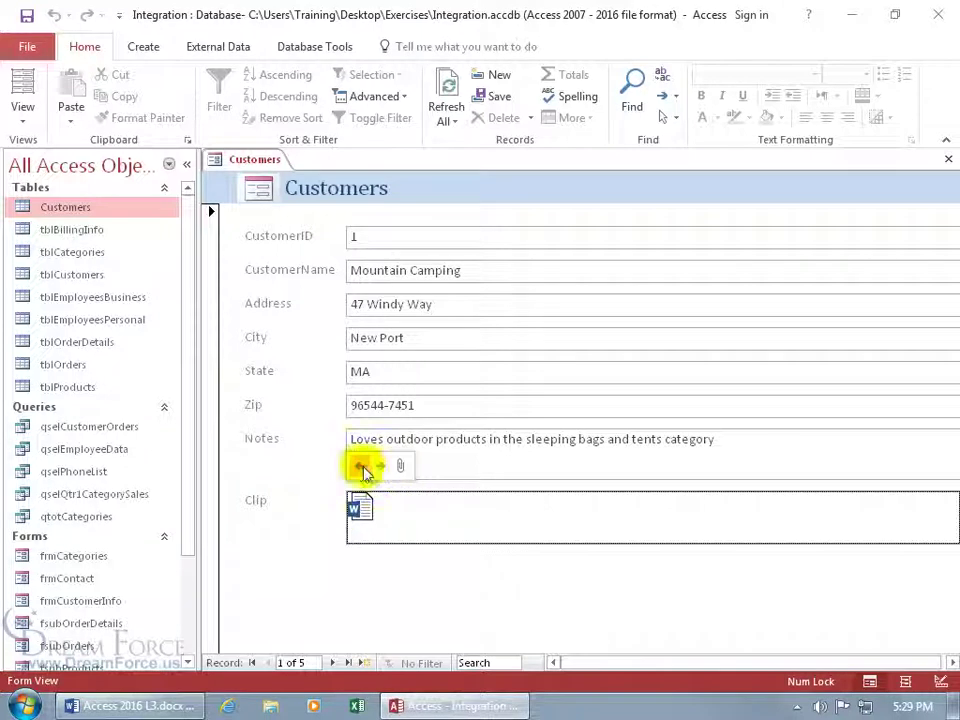
click(360, 466)
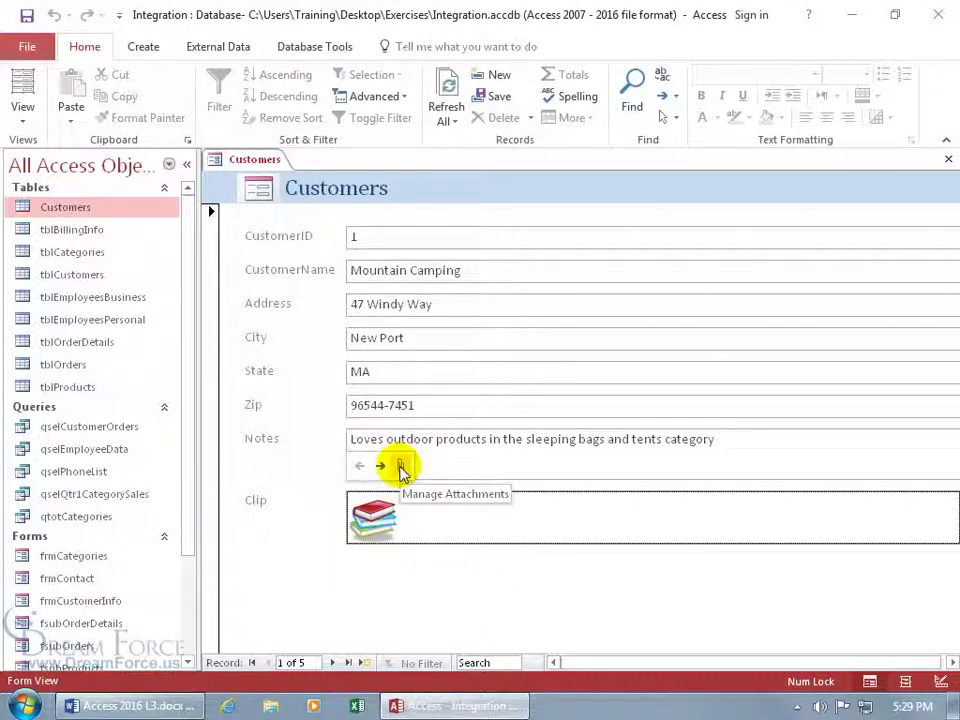
click(399, 467)
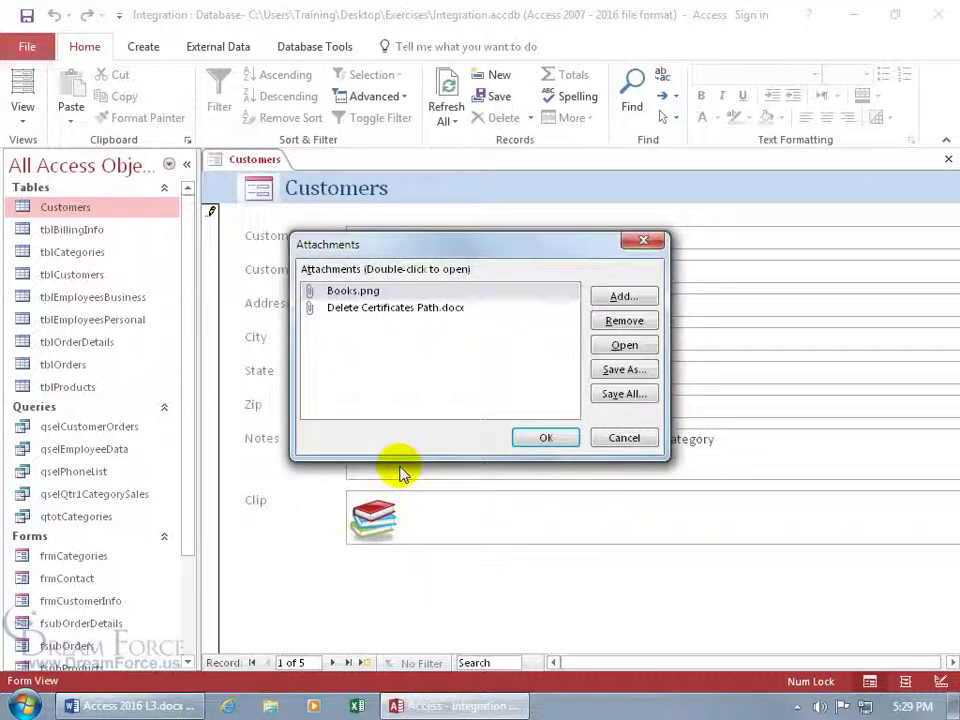